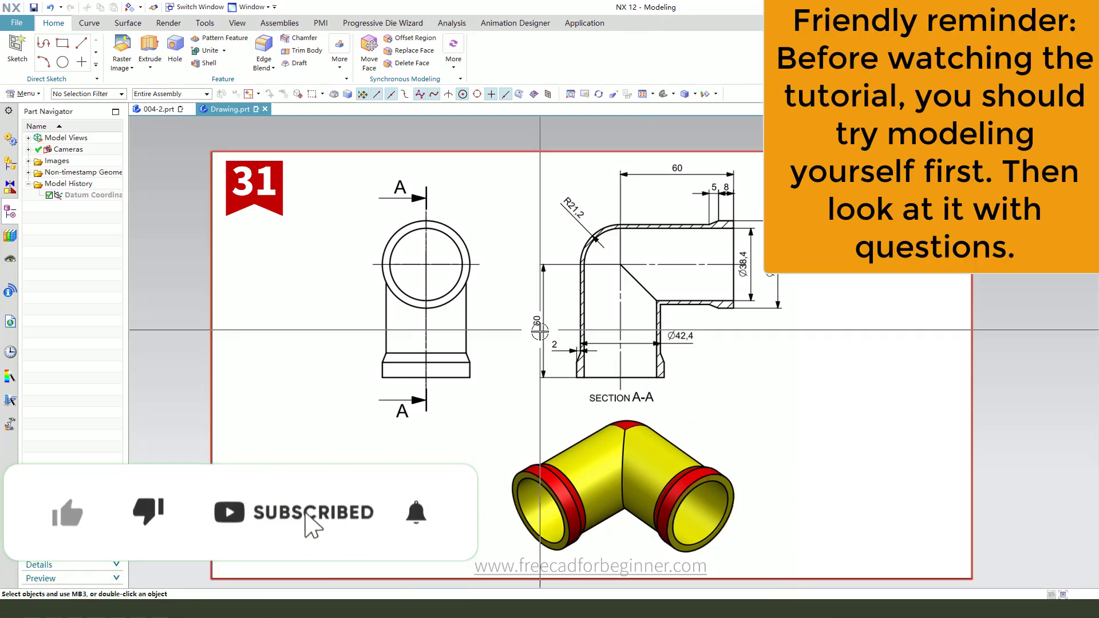
- Look over the exercise 31 pipe elbow reference image on the Drawing.prt sheet
drag(513, 556, 574, 542)
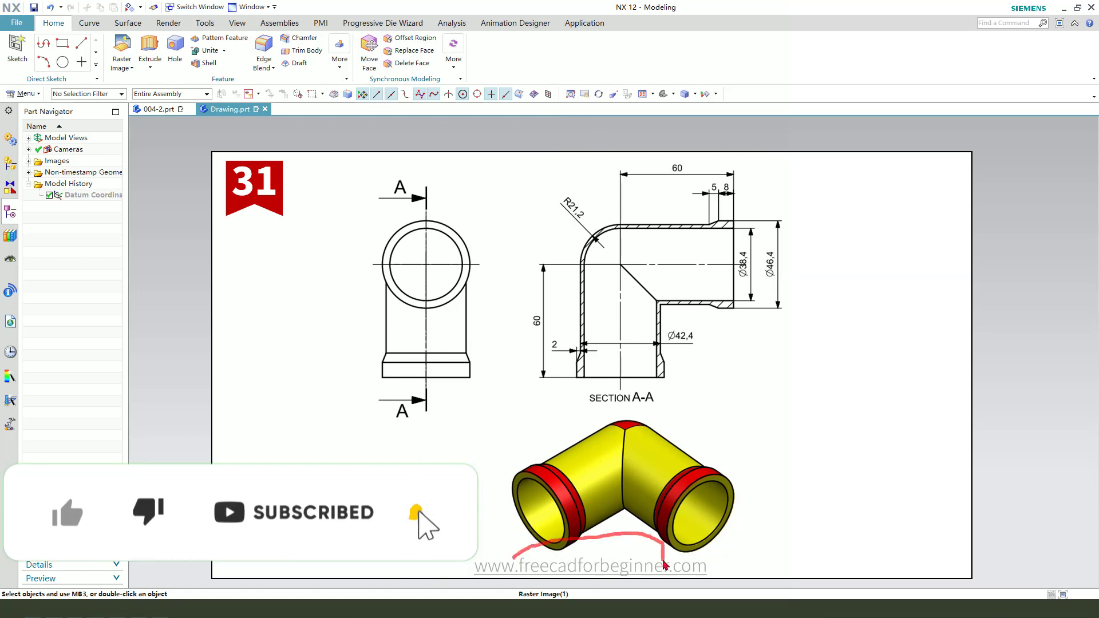
drag(611, 477, 638, 479)
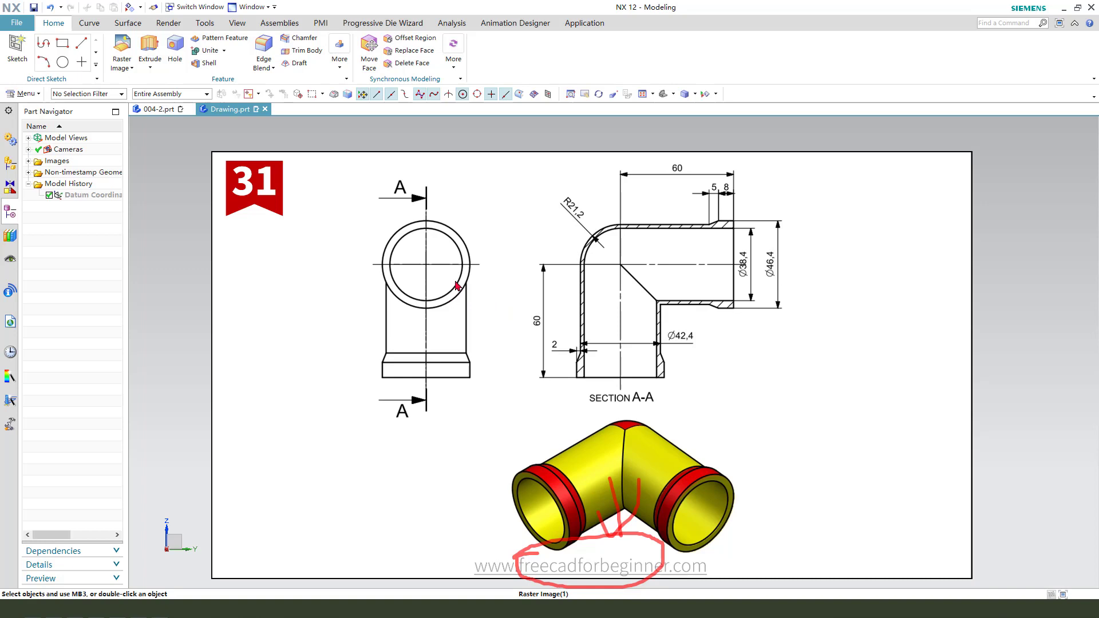
key(Escape)
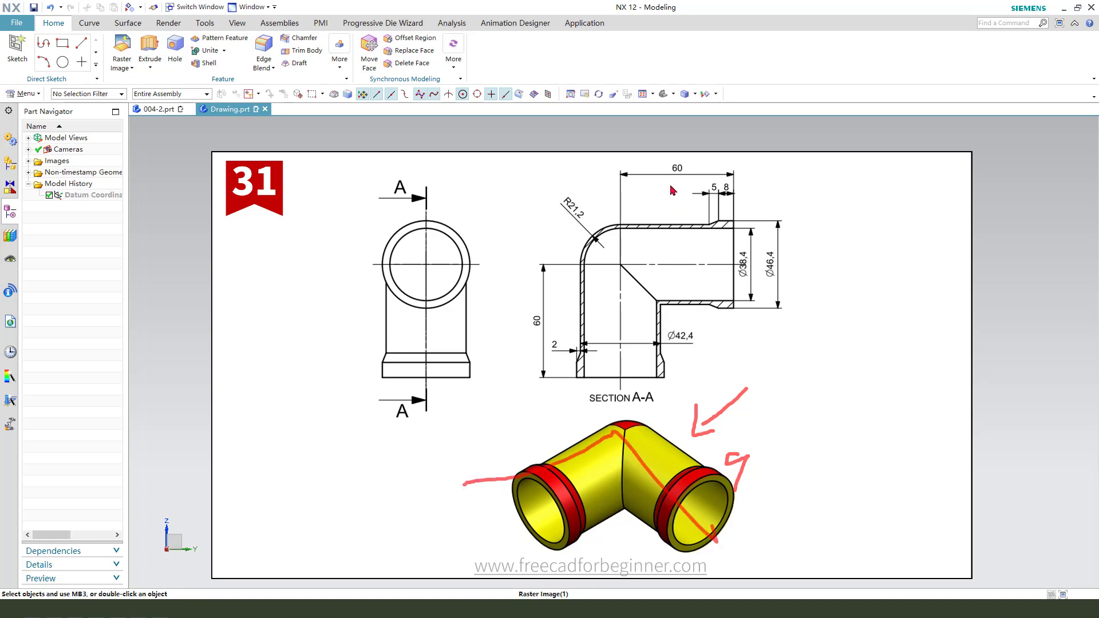
click(527, 335)
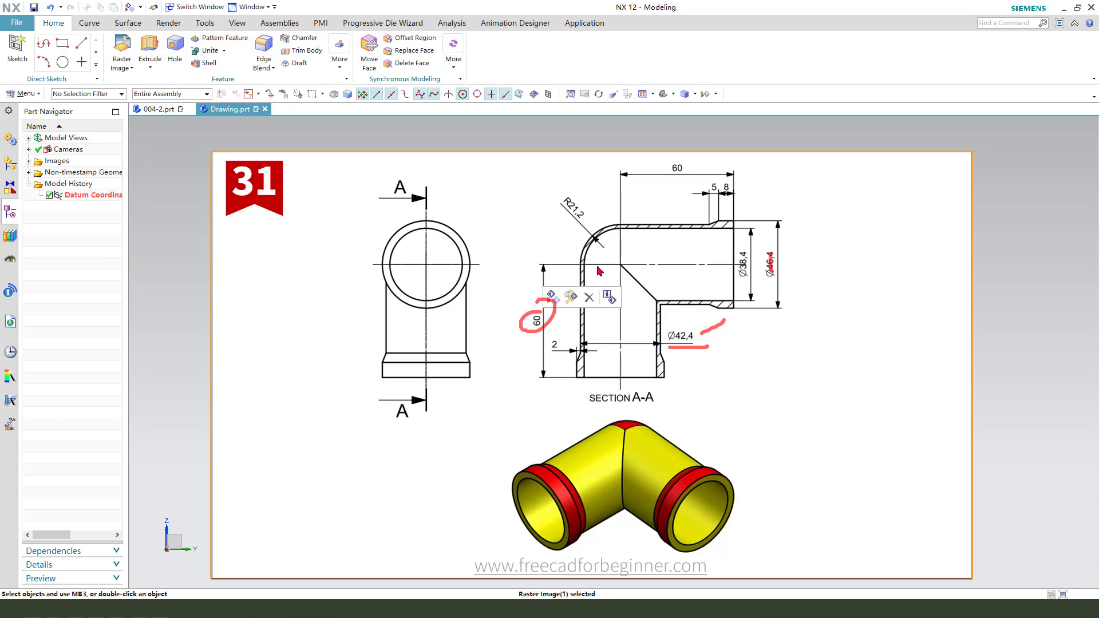
- Switch to 004-2.prt and start a revolve sketched on a datum plane
click(155, 108)
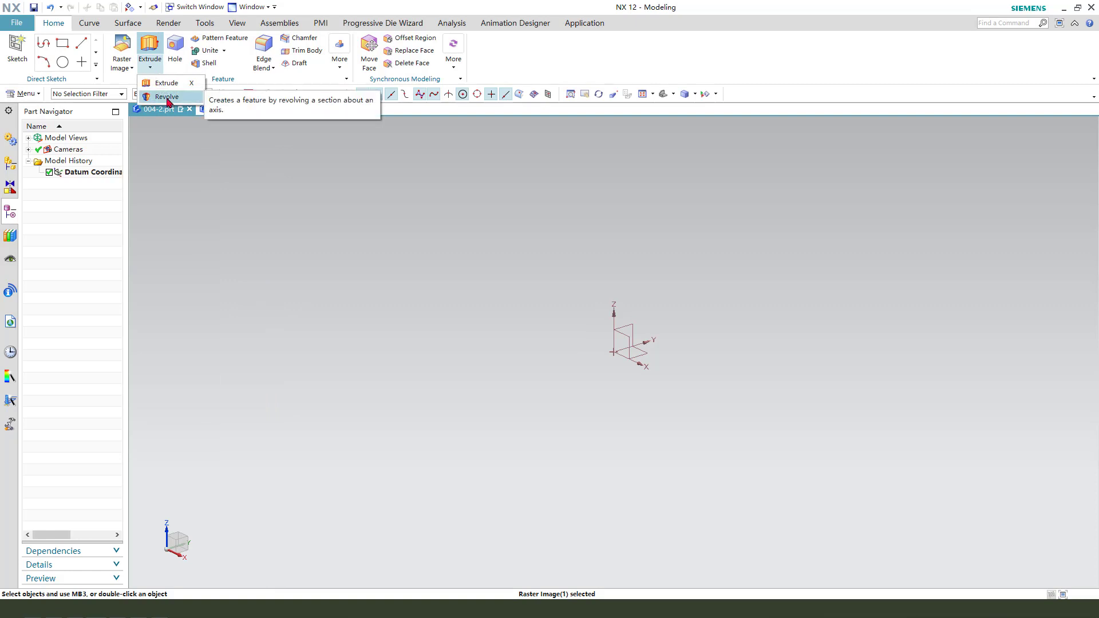
click(168, 97)
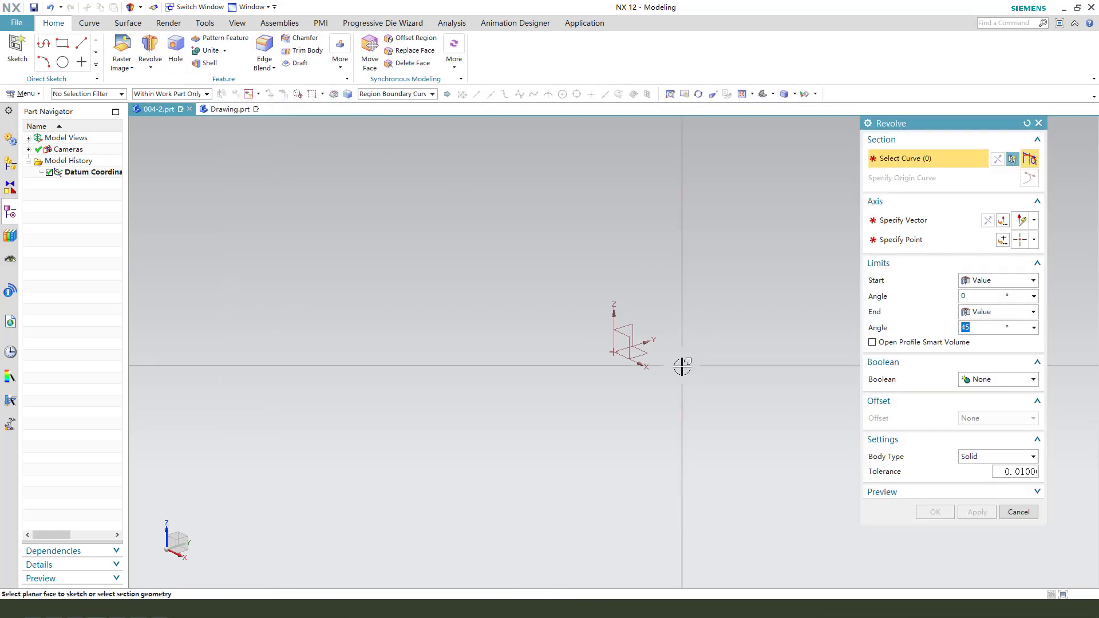
click(627, 339)
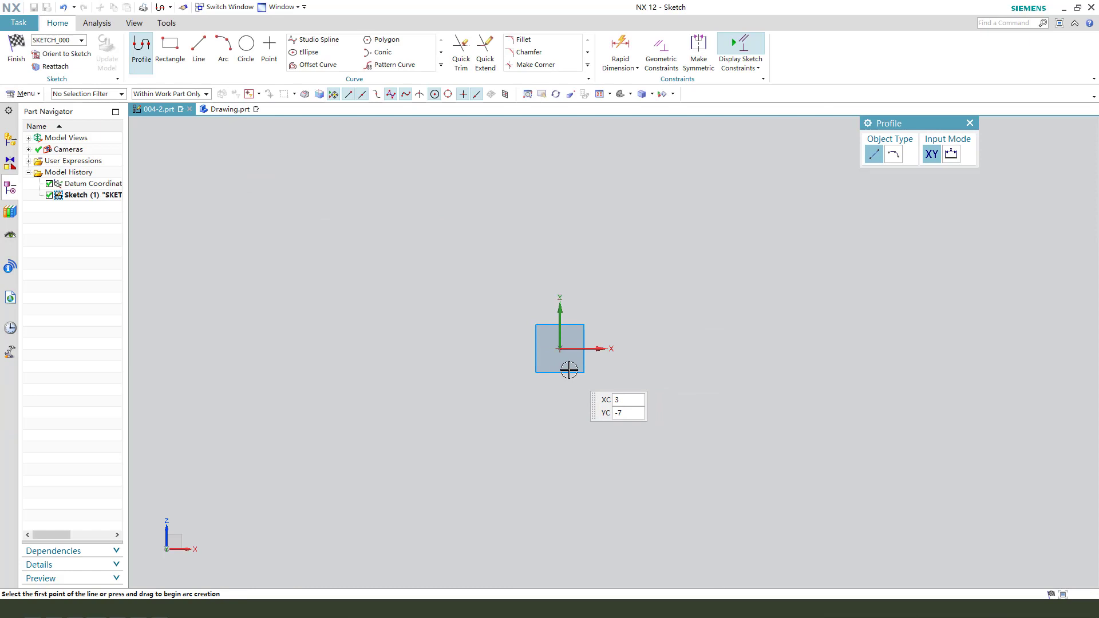
- Draw the open profile: vertical 28, horizontal 40, slanted 10, horizontal 18, then down to the axis
click(559, 349)
click(561, 256)
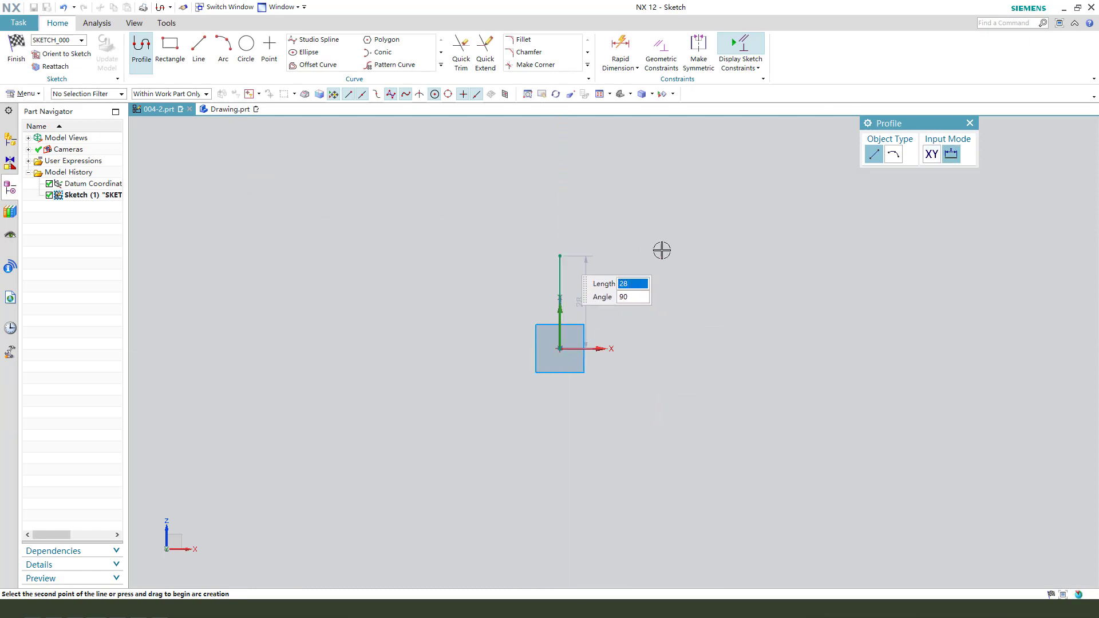
click(693, 256)
click(716, 232)
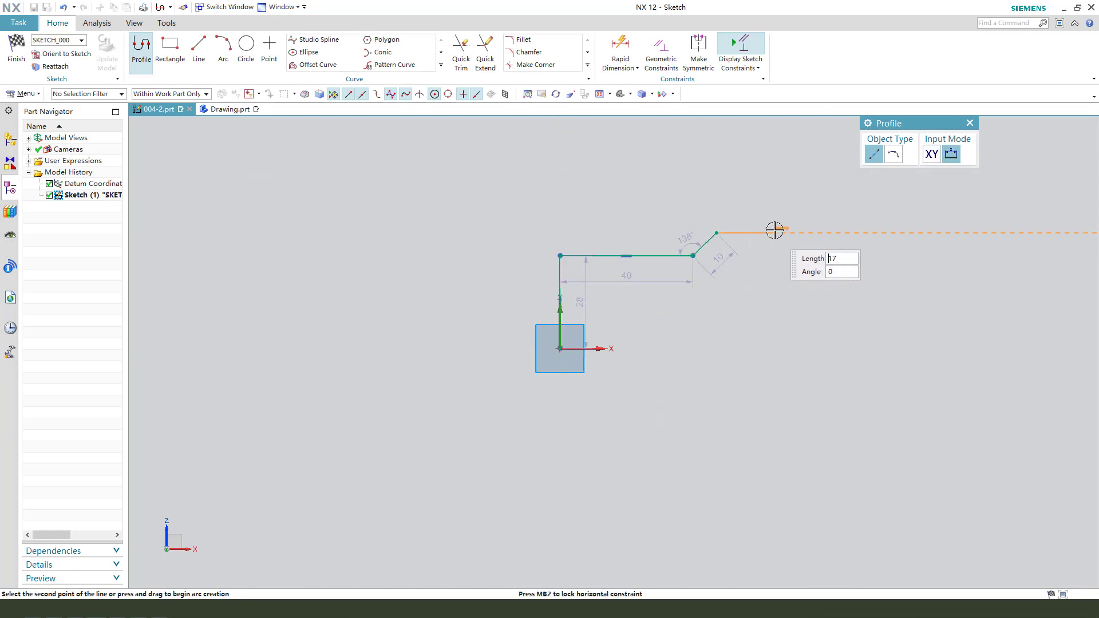
click(776, 232)
click(777, 348)
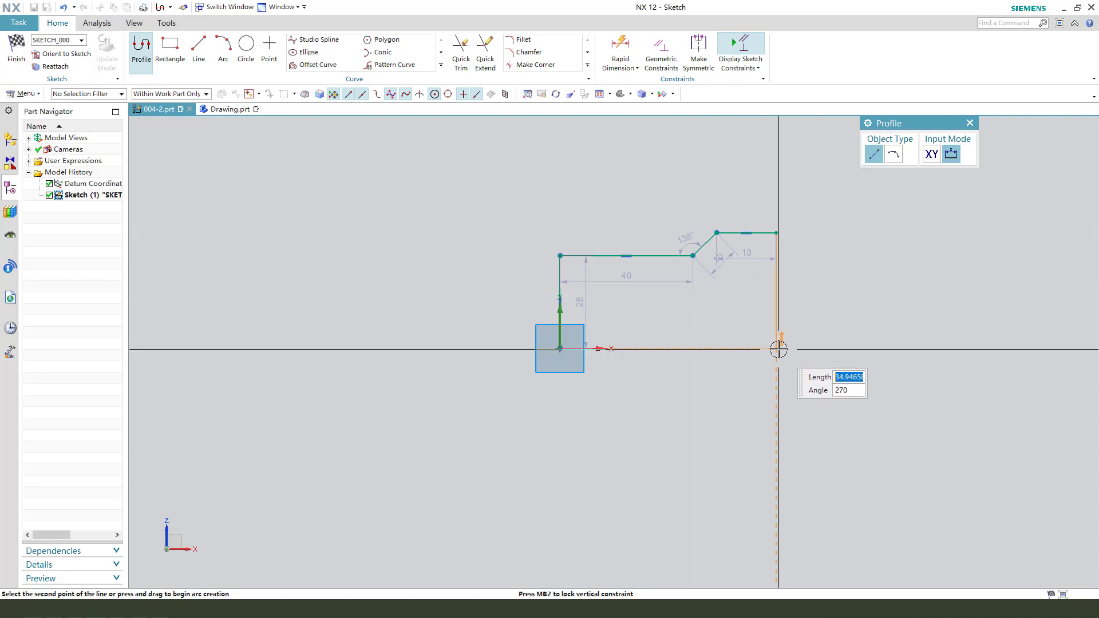
key(Escape)
scroll(842, 291, up, 1)
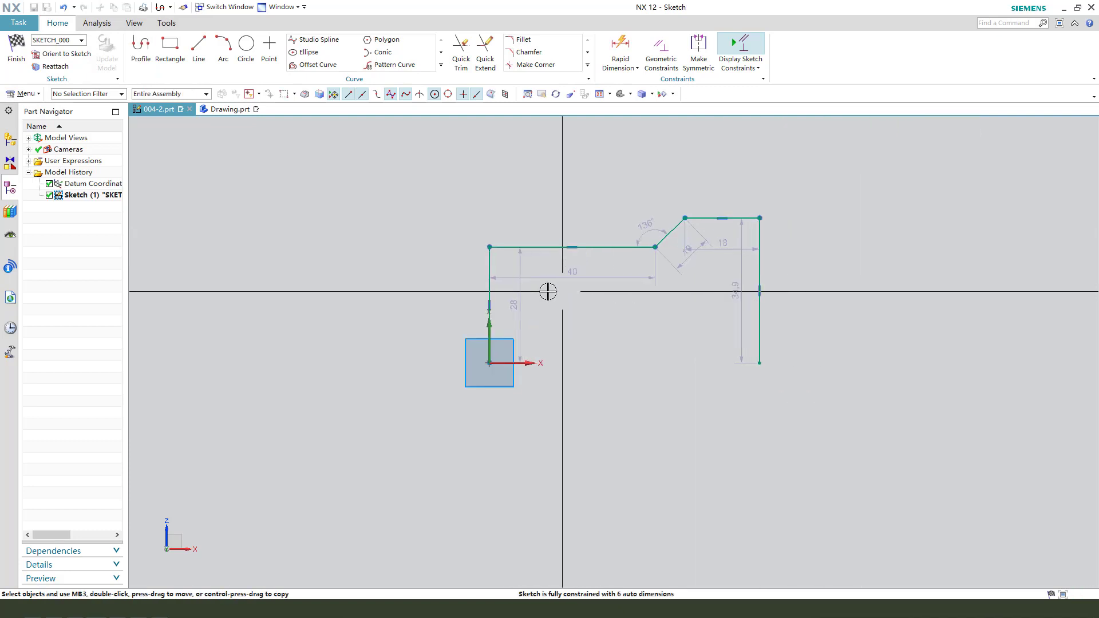
- Set the first line's height to 42.4/2 and the short top segment length to 8
drag(524, 299, 434, 302)
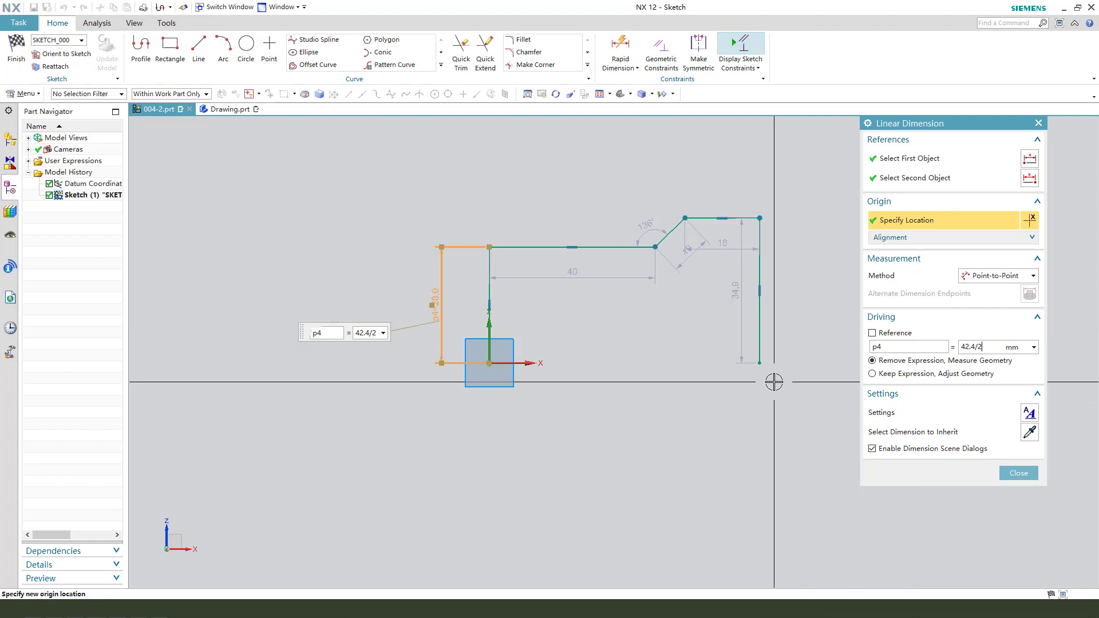
middle_click(751, 370)
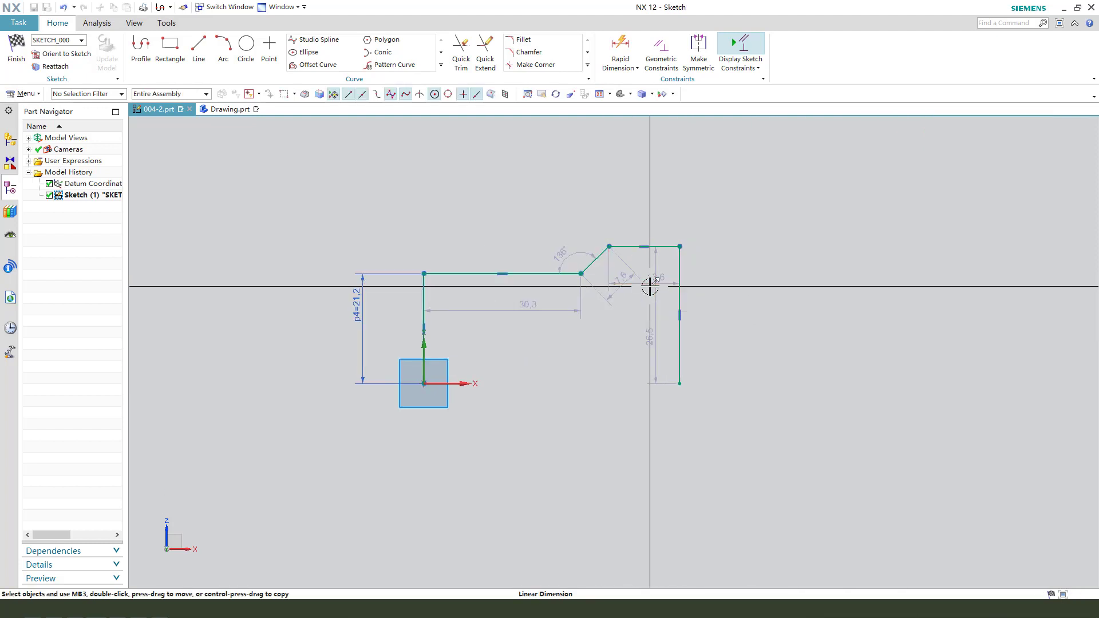
click(651, 246)
click(650, 216)
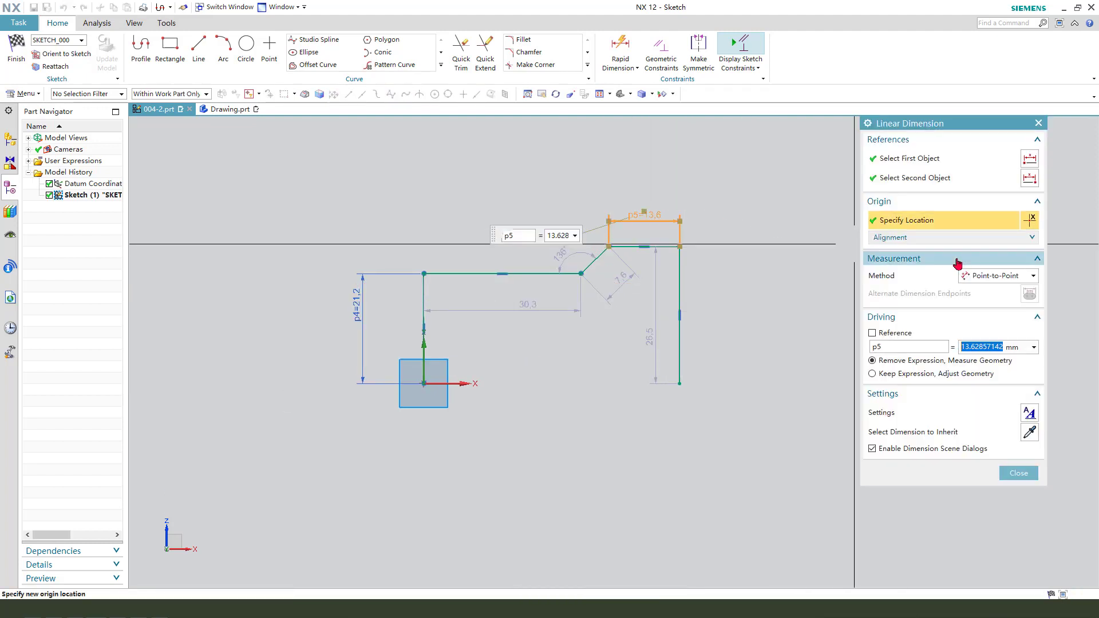
text(8)
middle_click(738, 344)
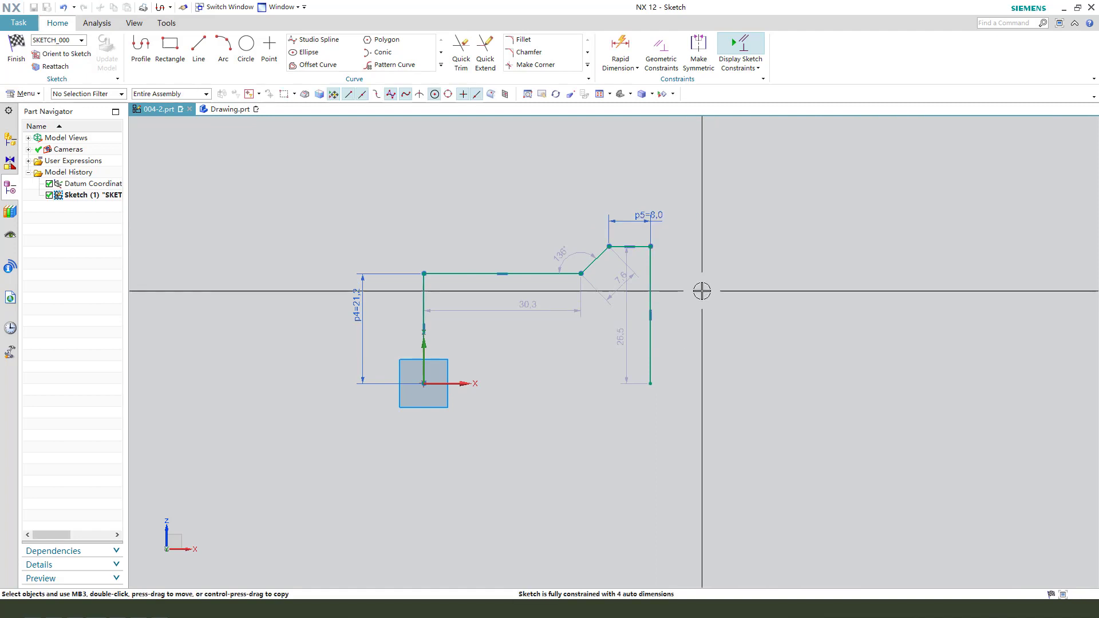
scroll(641, 255, up, 3)
- Dimension the slanted step's horizontal width as 5 mm
click(573, 240)
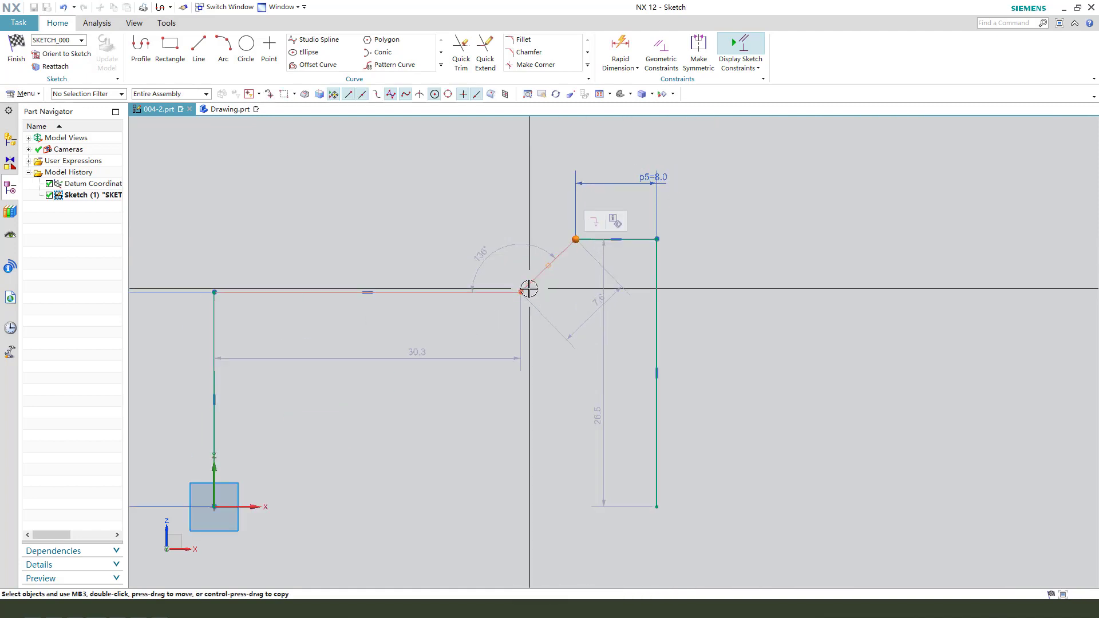
click(521, 292)
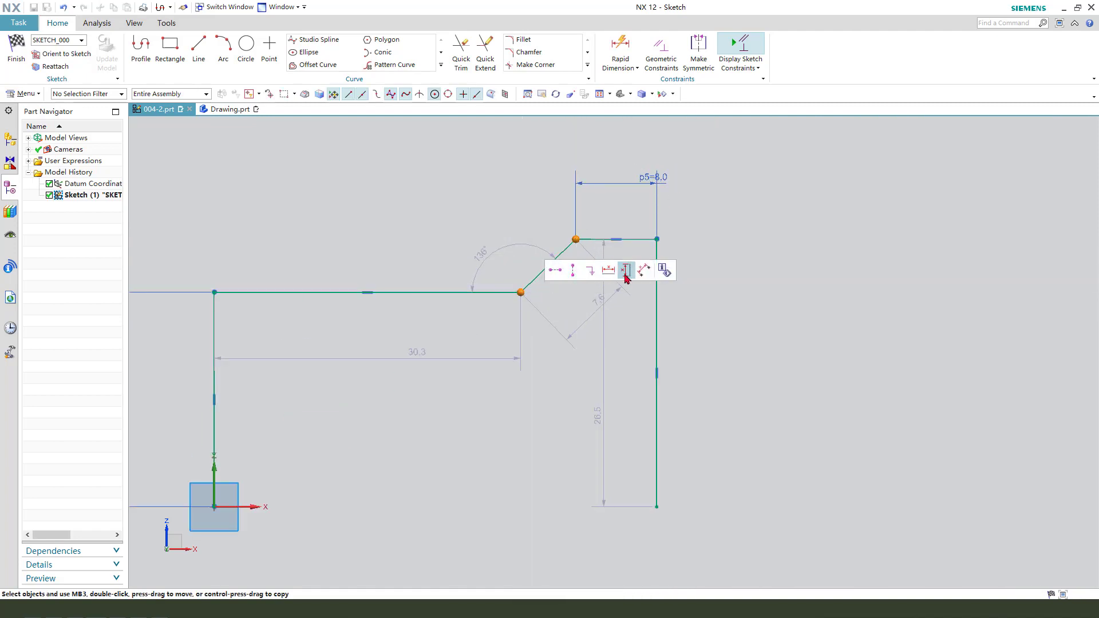
key(d)
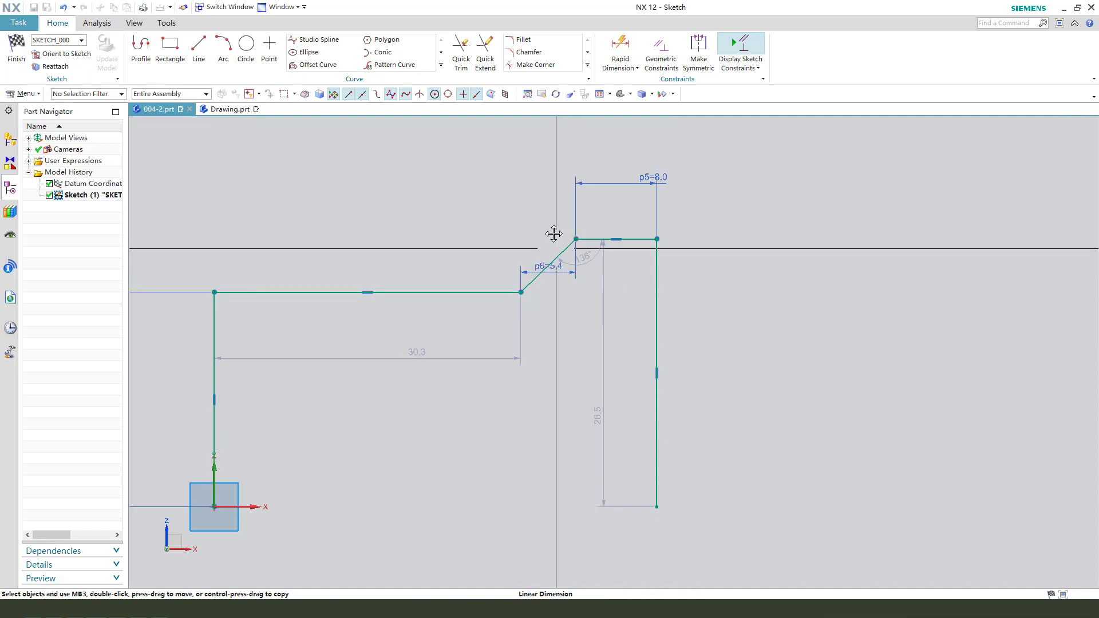
click(547, 204)
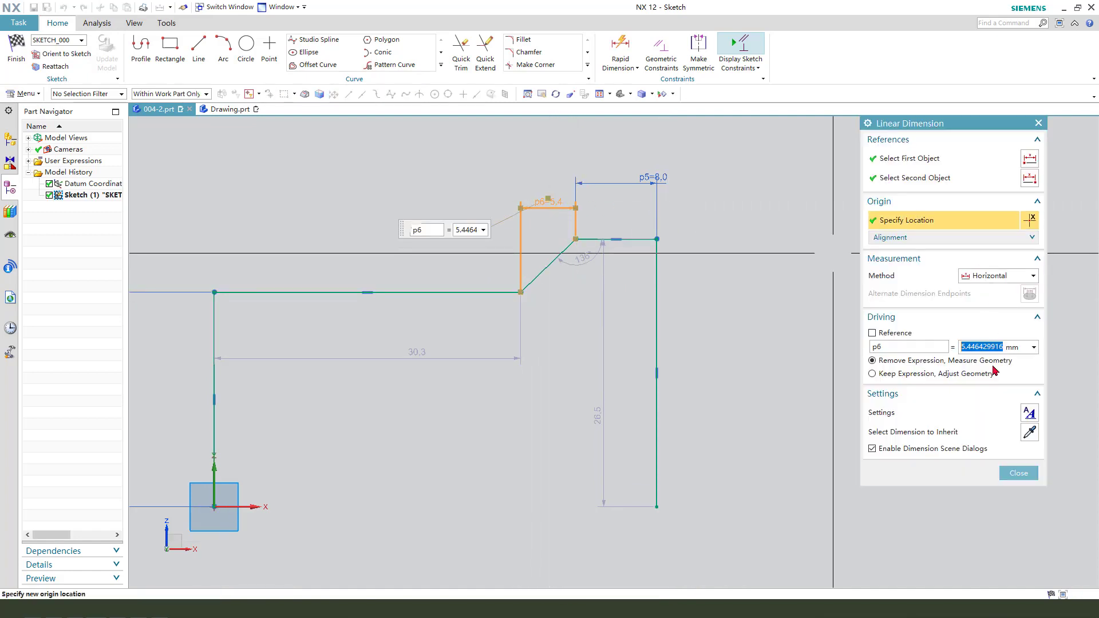
middle_click(630, 302)
scroll(590, 245, up, 2)
- Add a 2 mm vertical dimension across the slanted step
click(508, 298)
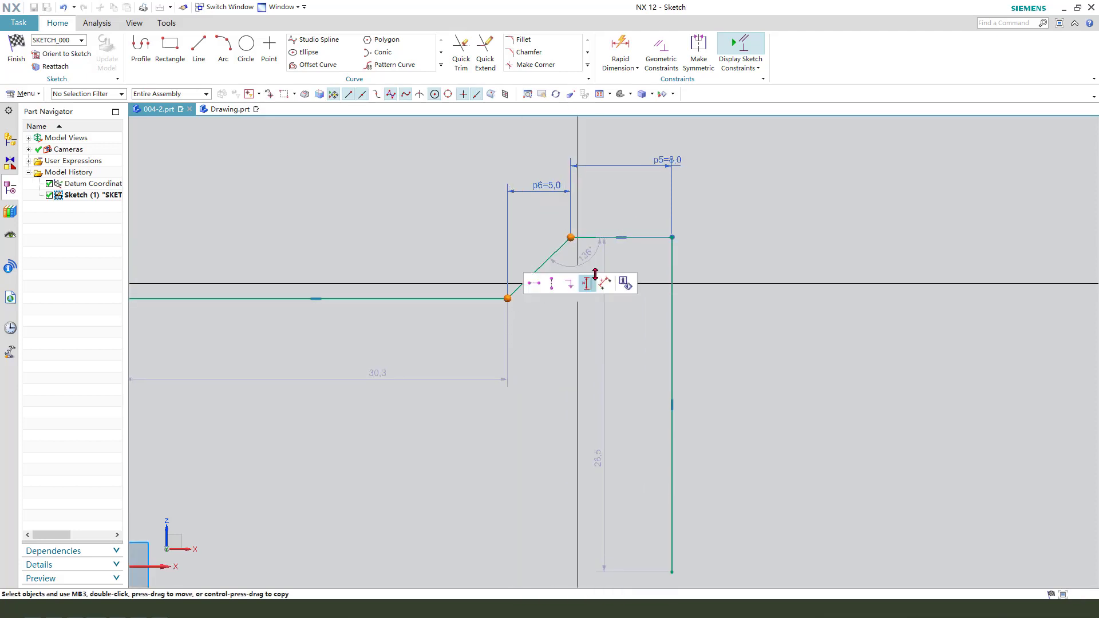
click(587, 284)
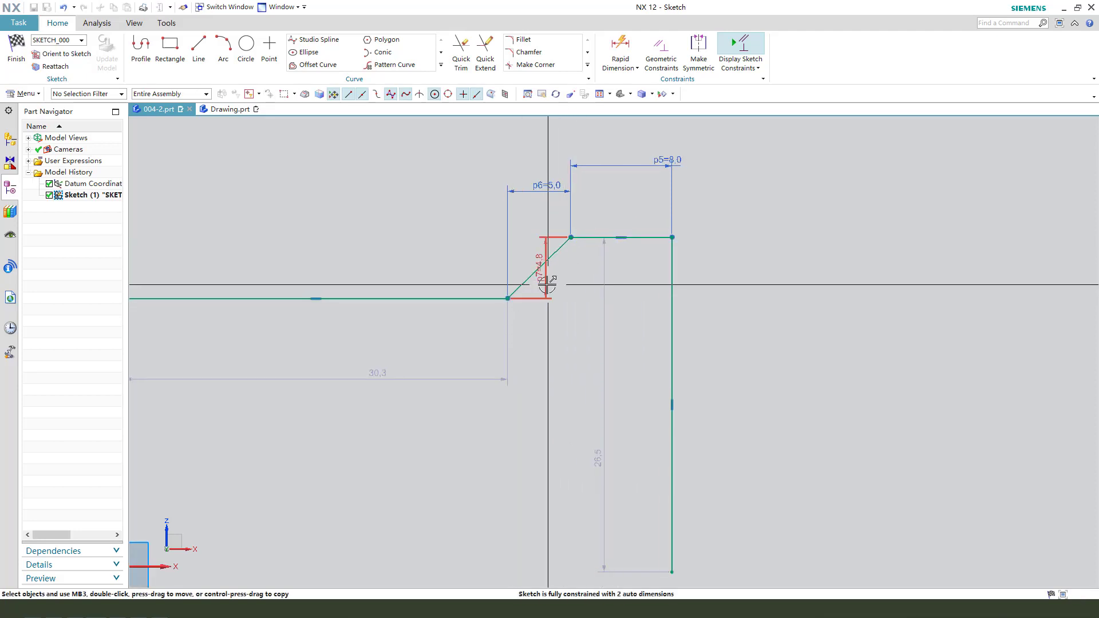
click(456, 280)
double_click(435, 274)
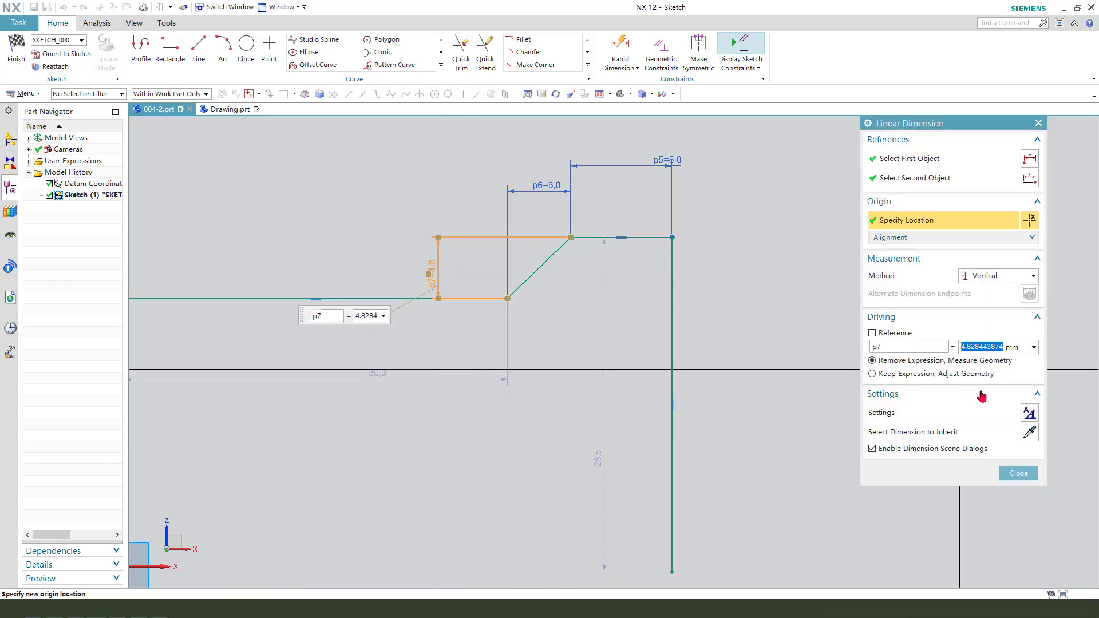
text(2)
key(Return)
middle_click(618, 335)
scroll(618, 336, down, 5)
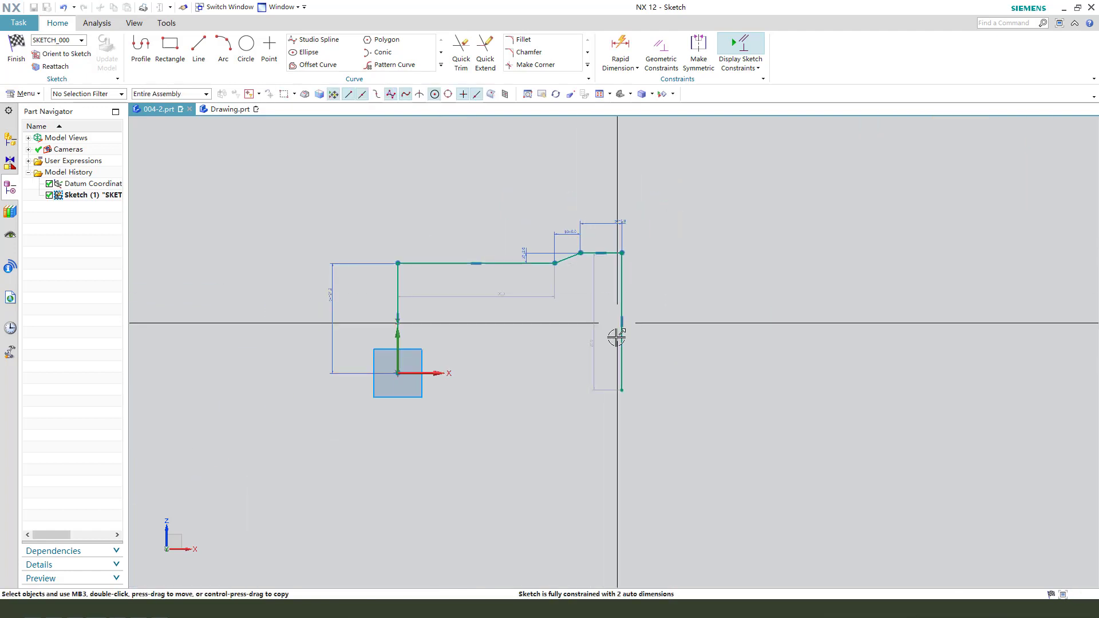
- Add a 60 mm overall width dimension p8 across the top of the profile
click(398, 263)
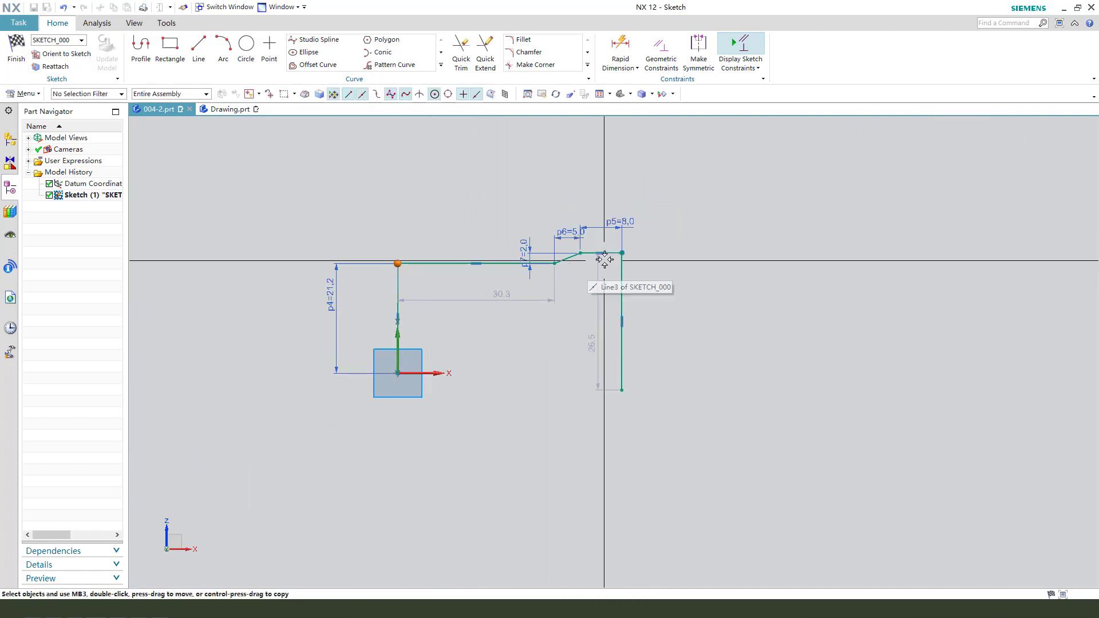
click(621, 253)
click(712, 235)
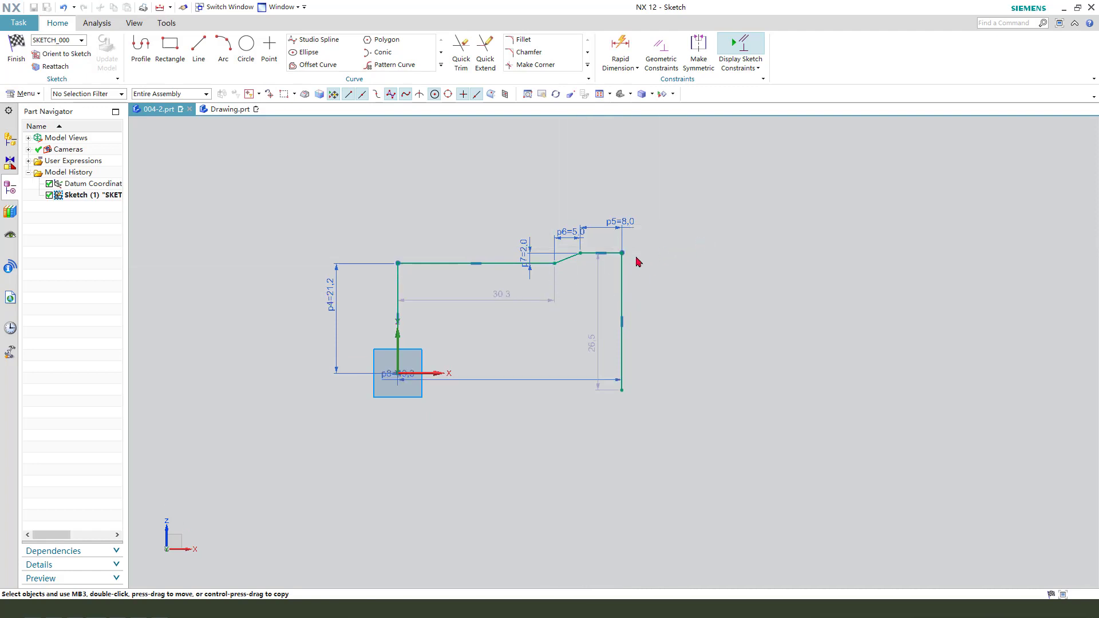
drag(591, 271, 535, 189)
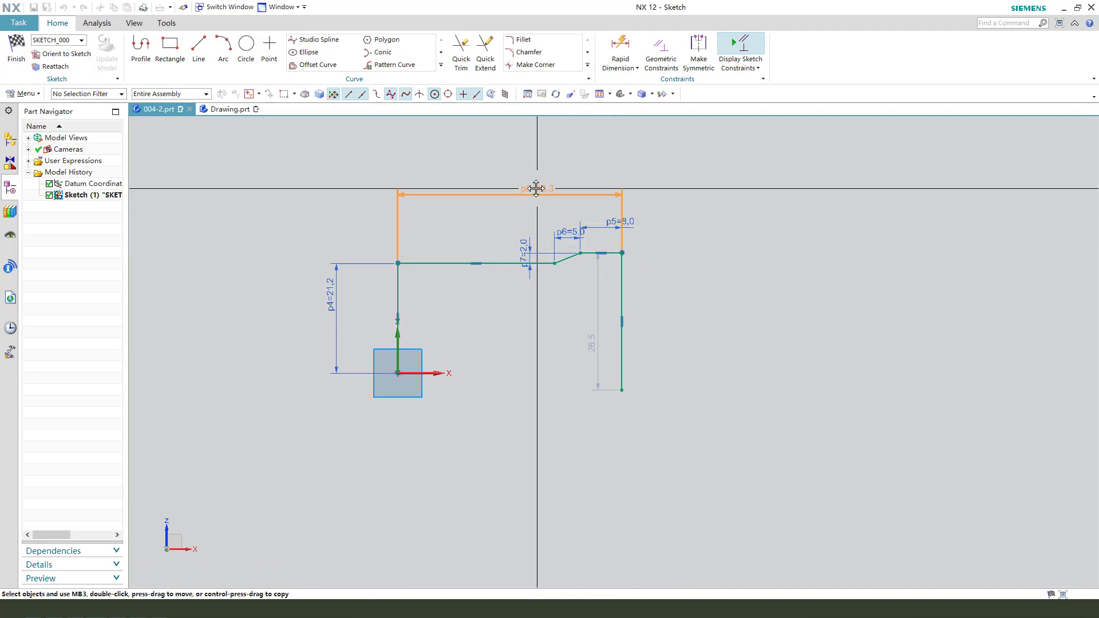
double_click(535, 189)
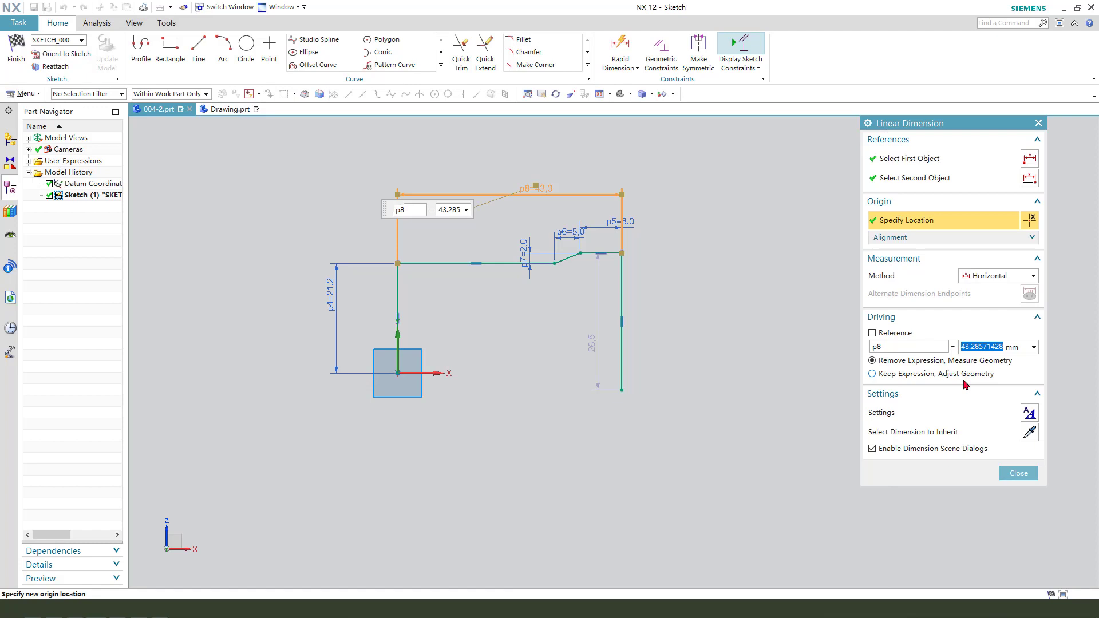
text(60)
key(Return)
middle_click(710, 323)
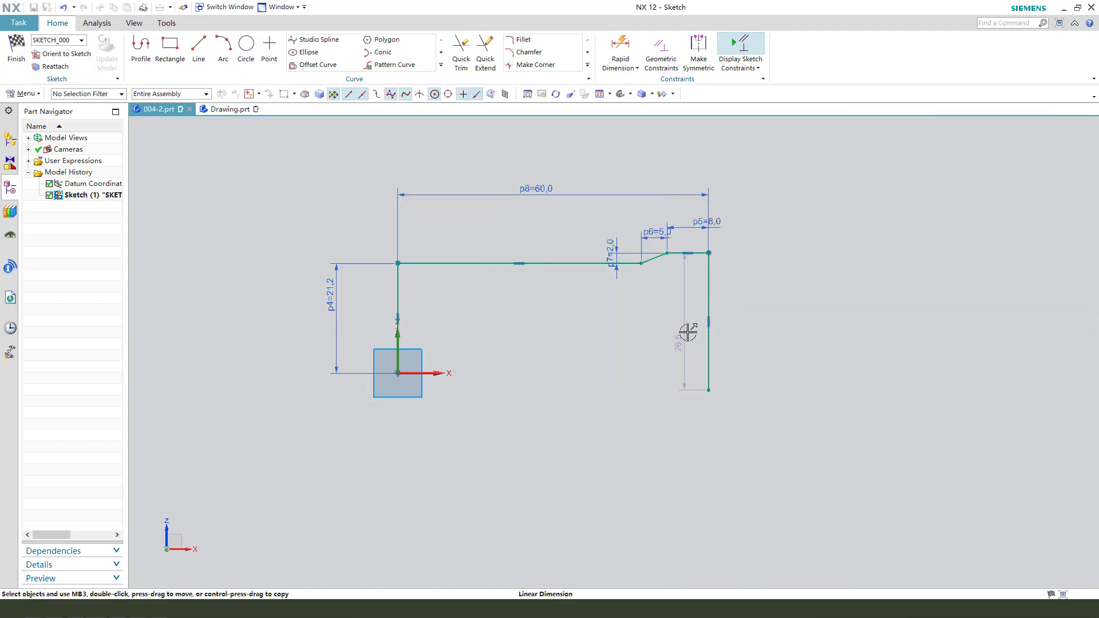
drag(688, 332, 770, 324)
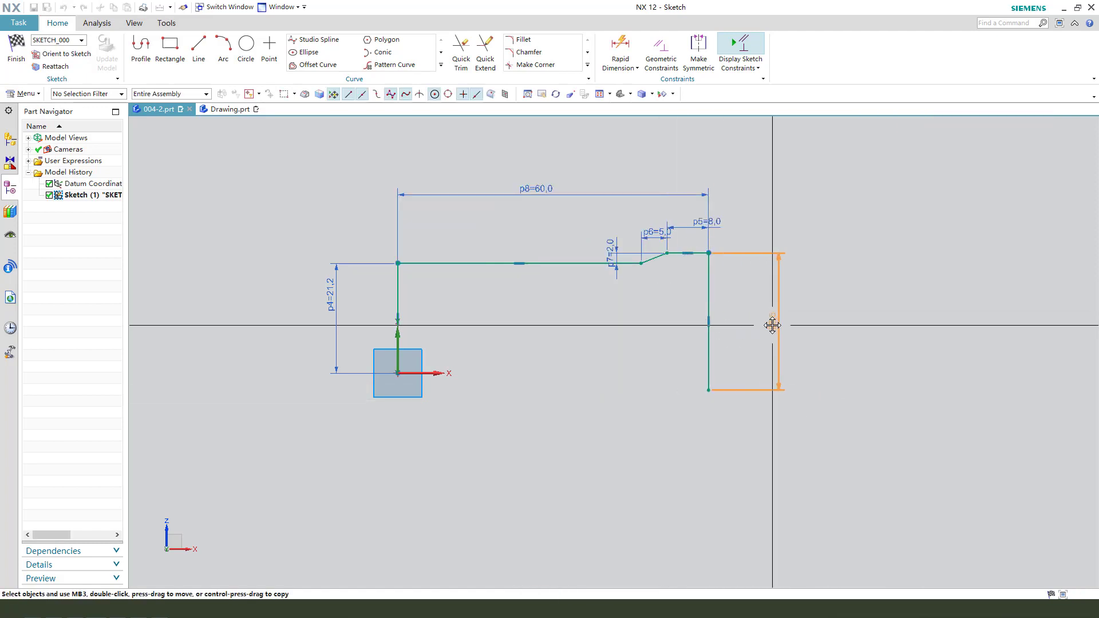
- Pin the right line's bottom end onto the X axis and reposition the p5, p6, p7 dimensions
click(705, 394)
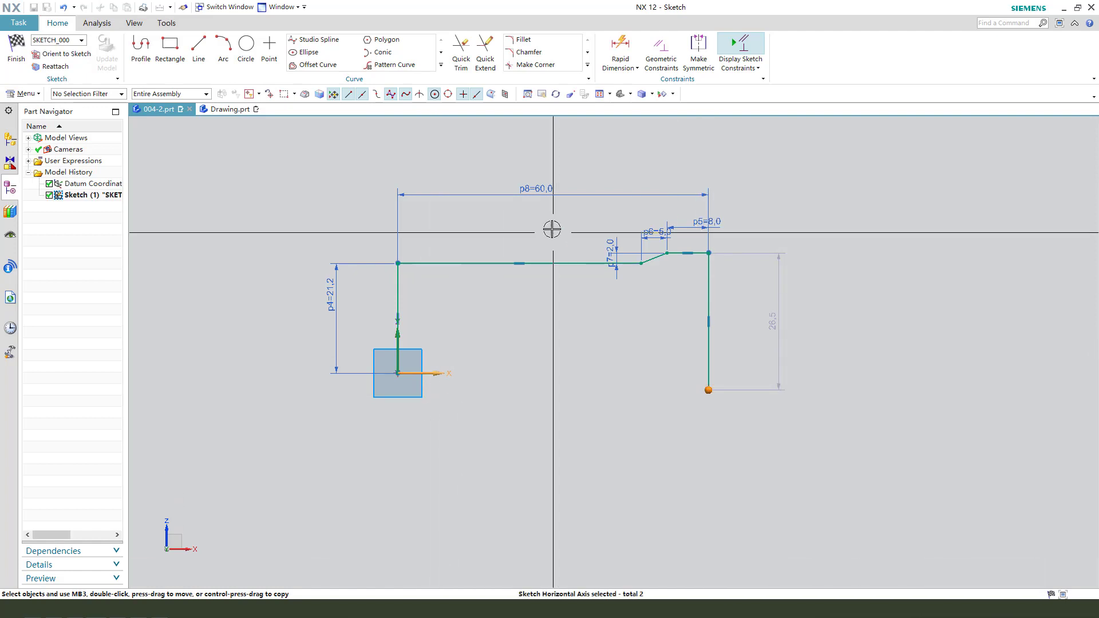
click(435, 374)
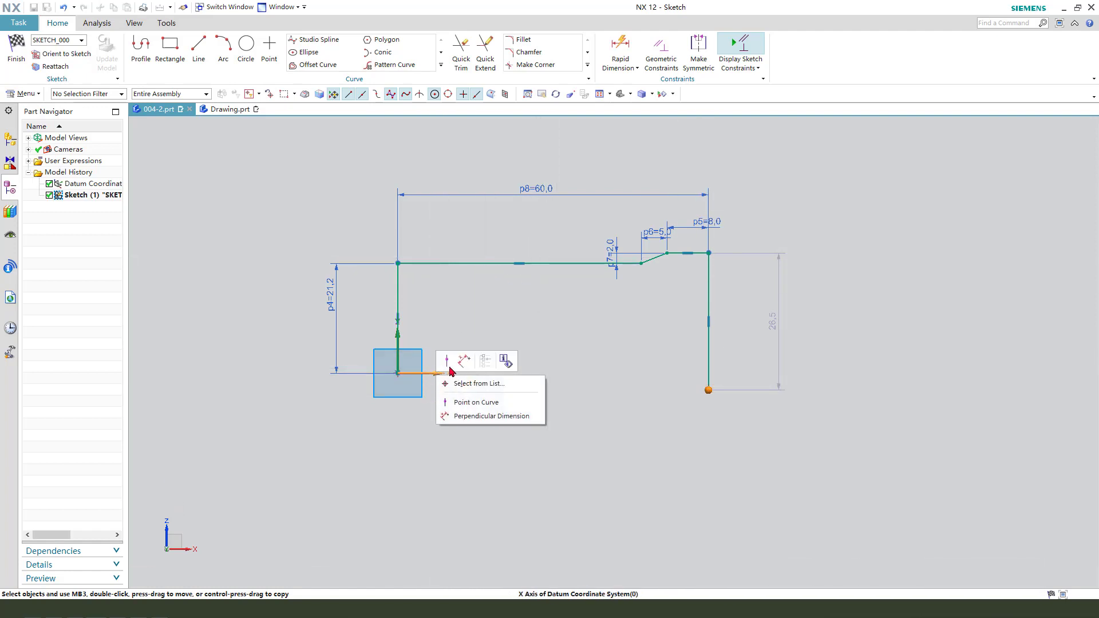
click(450, 367)
scroll(658, 281, up, 2)
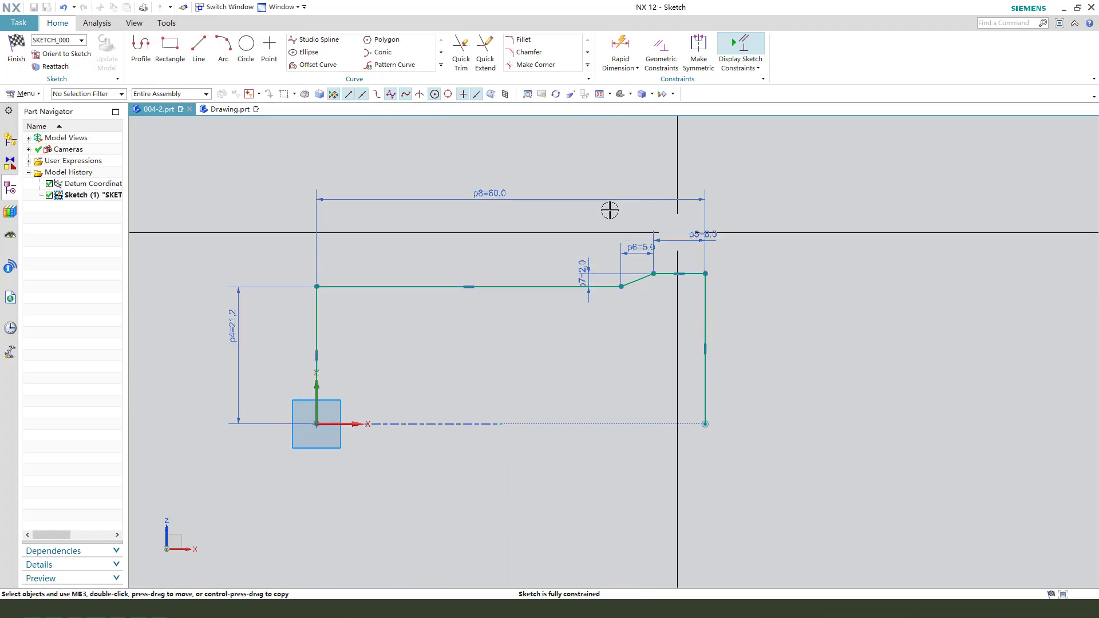
drag(692, 234, 604, 217)
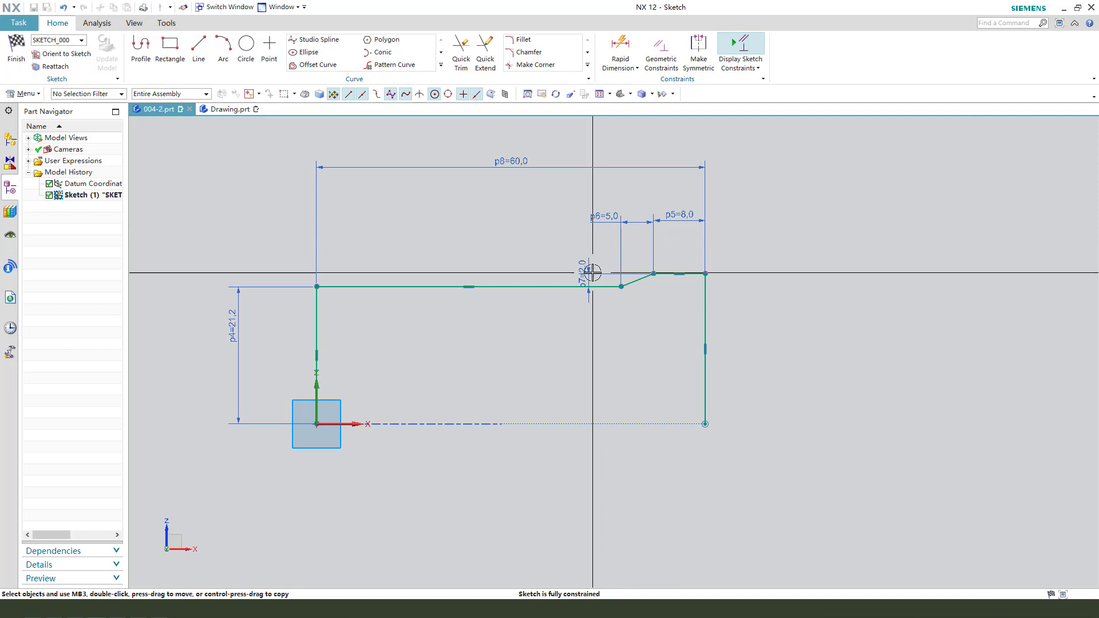
drag(589, 270, 572, 240)
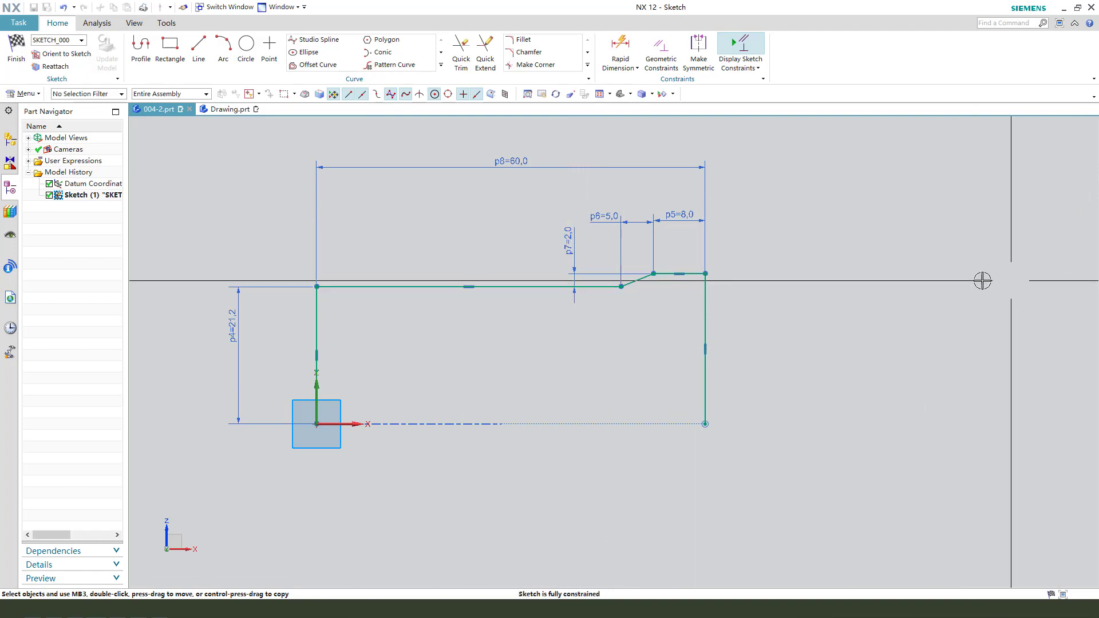
- Finish the sketch and revolve it a full 360° into solid Revolve (1)
click(23, 58)
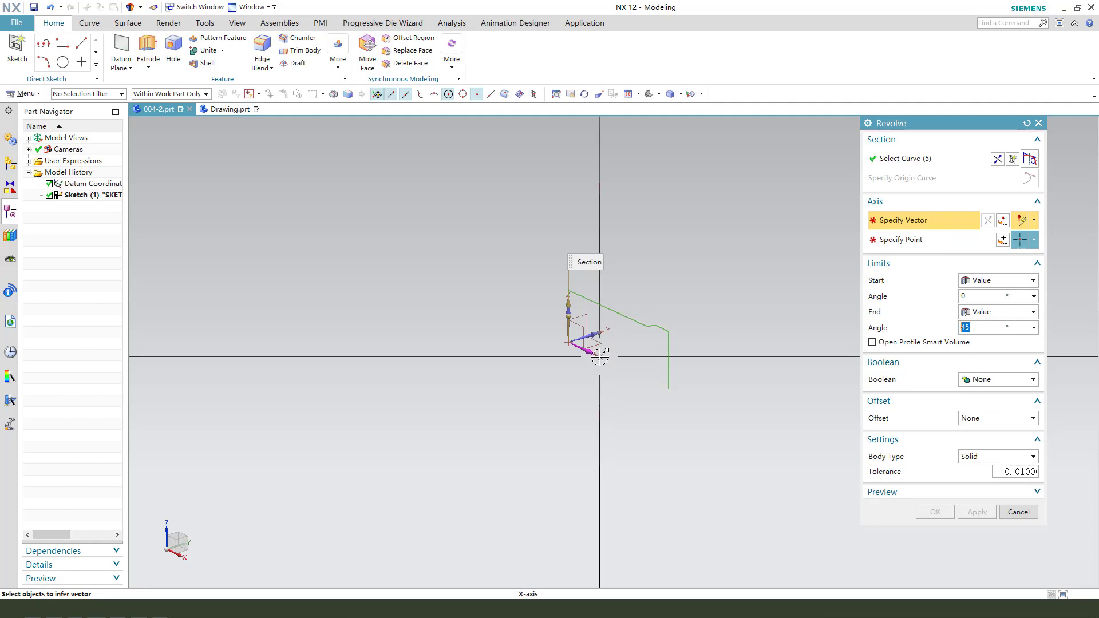
scroll(605, 368, down, 2)
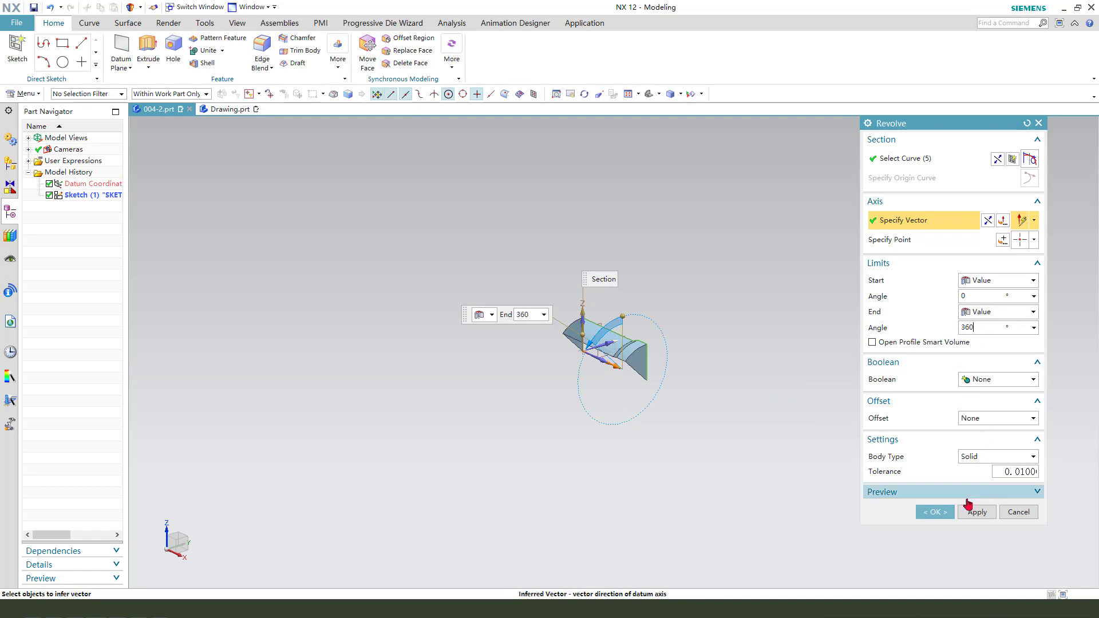
click(934, 512)
scroll(715, 401, up, 2)
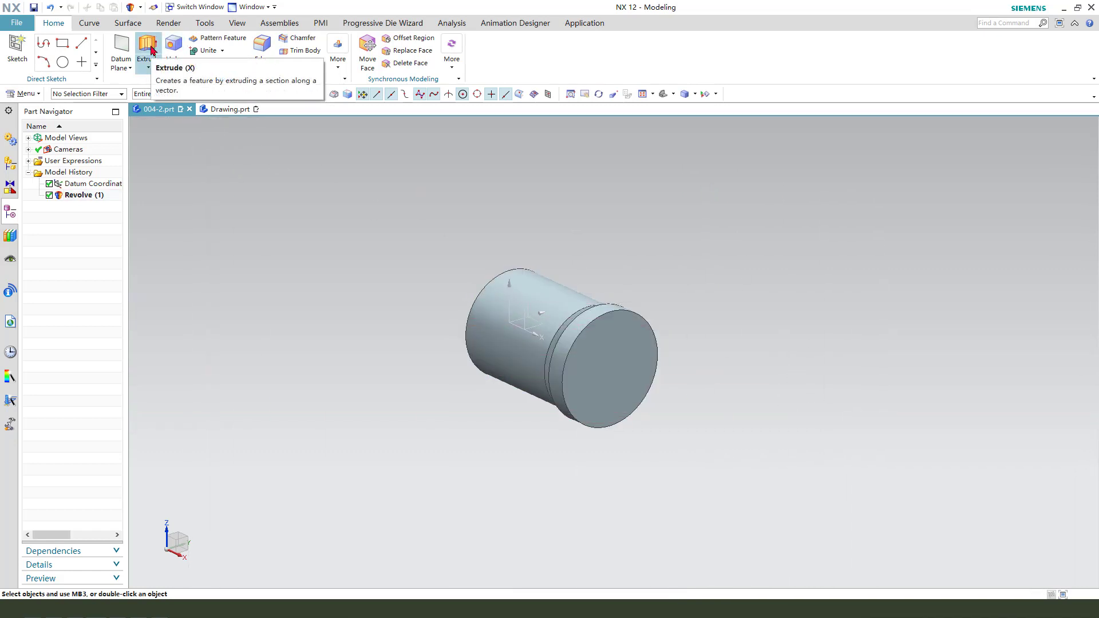
click(150, 48)
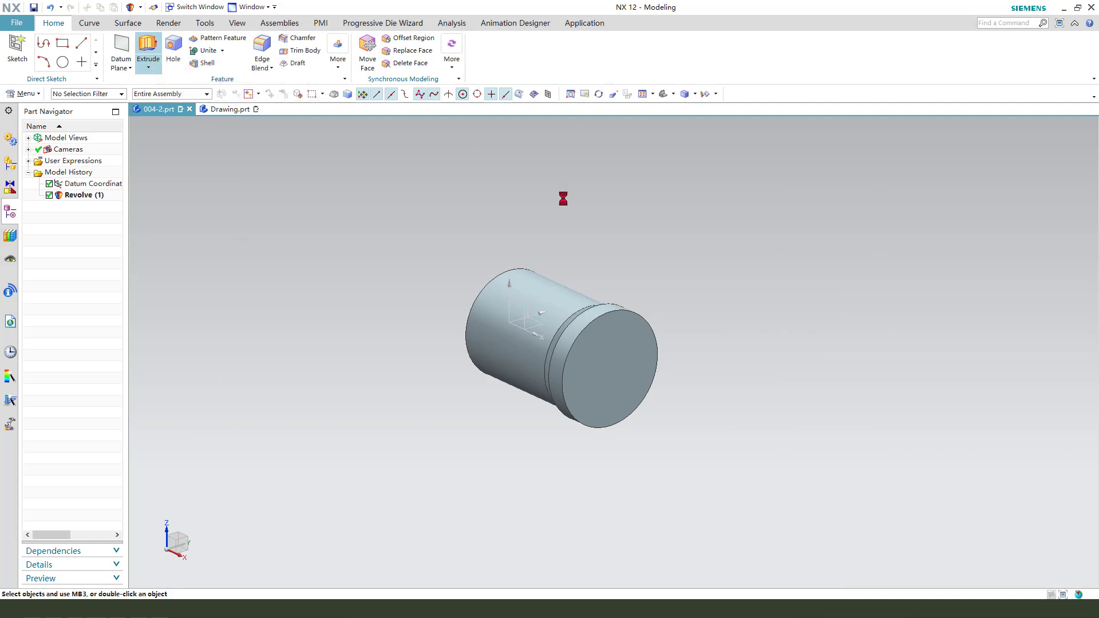
- On the YZ plane, sketch a circle concentric with the cylinder edge, 38.4 mm in diameter
click(530, 295)
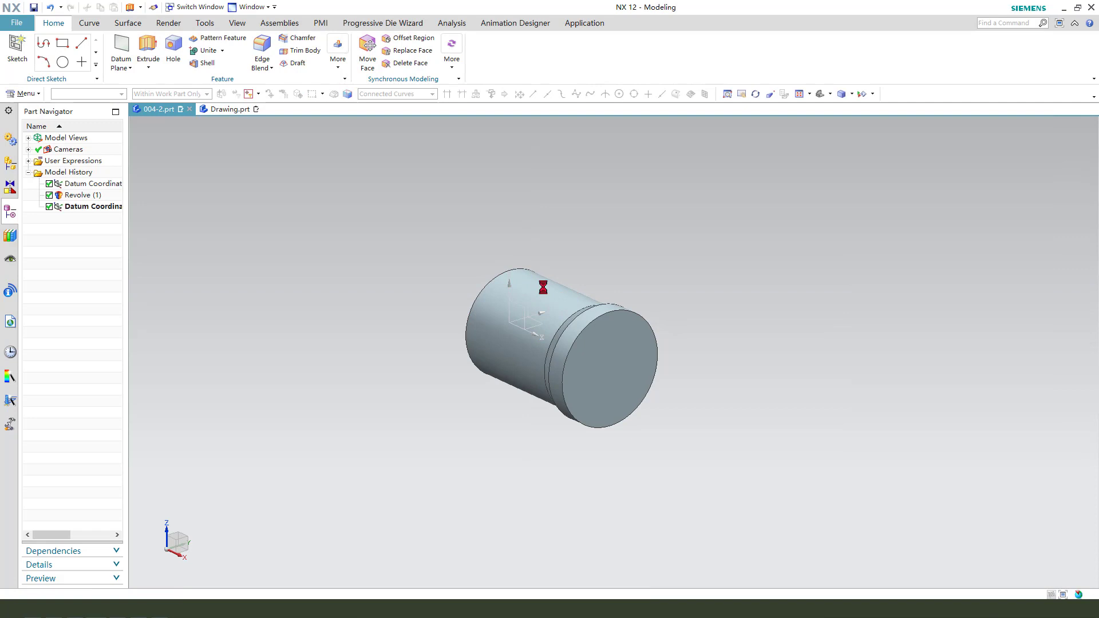
scroll(802, 360, up, 1)
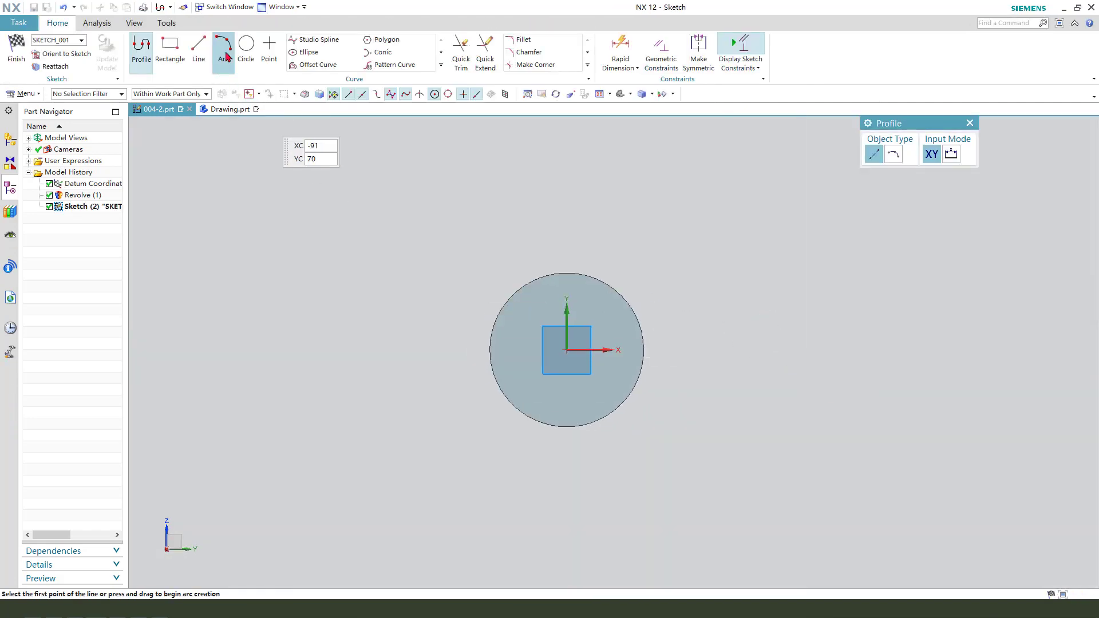
click(596, 278)
click(606, 247)
key(Escape)
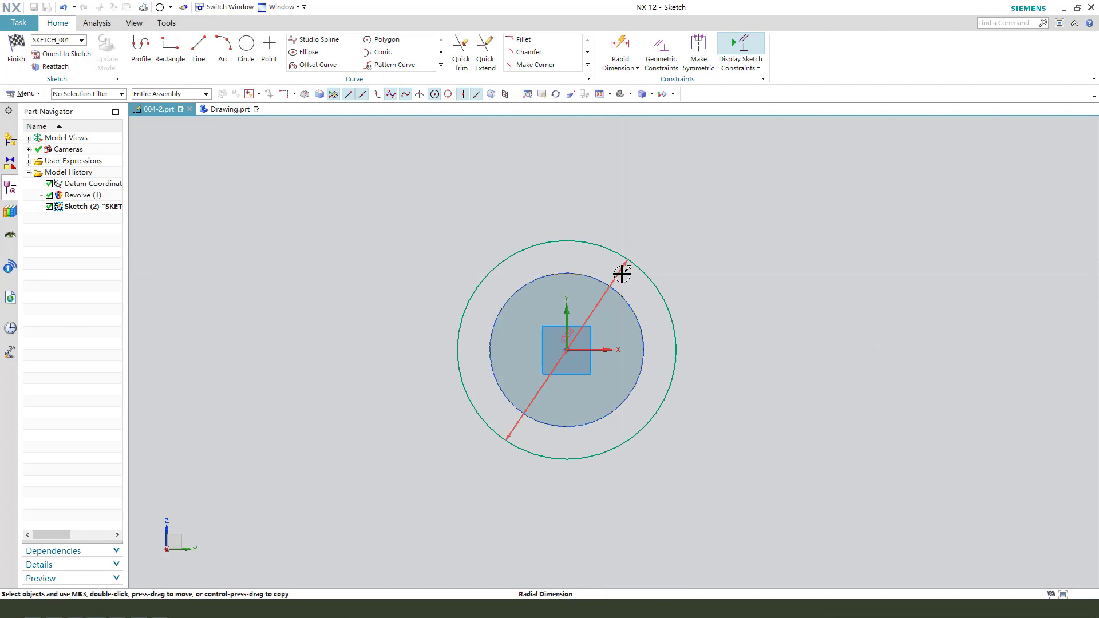
double_click(621, 271)
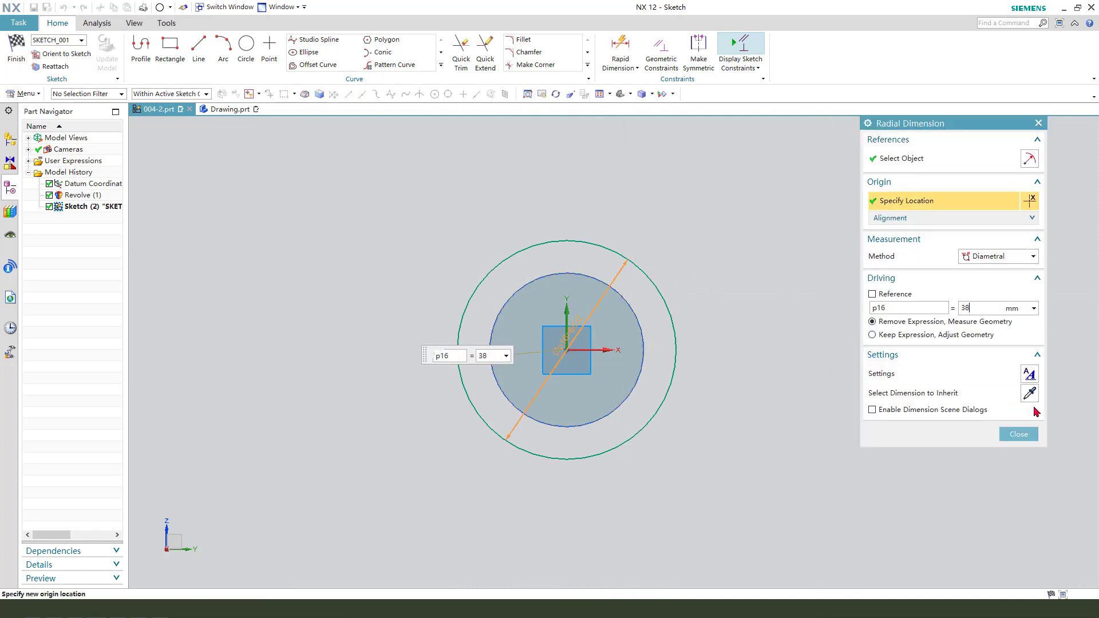
key(Return)
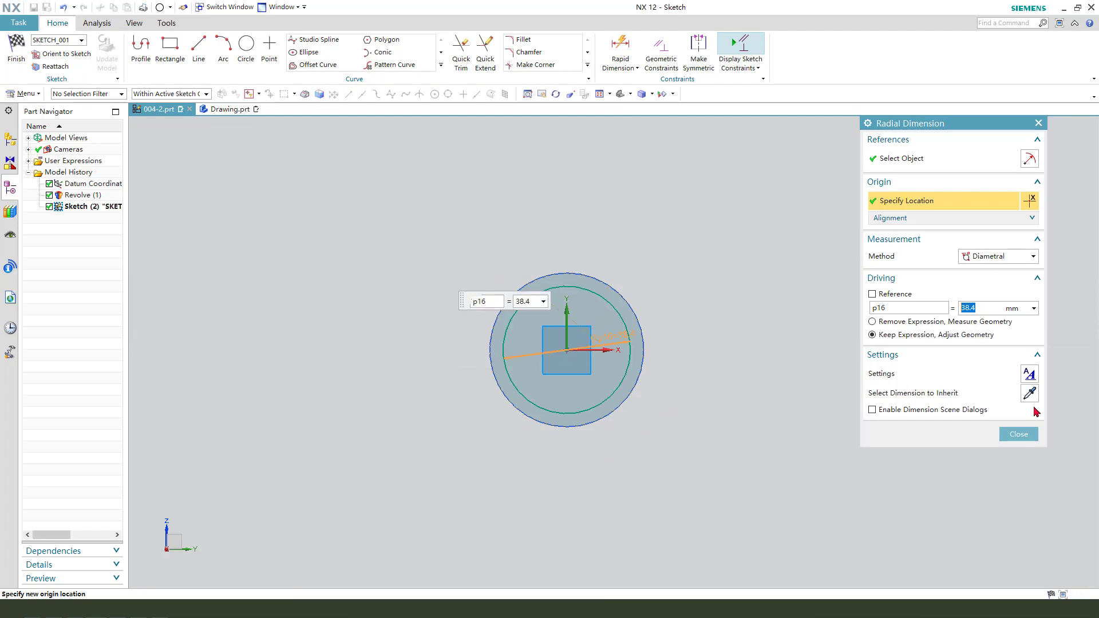
middle_click(707, 284)
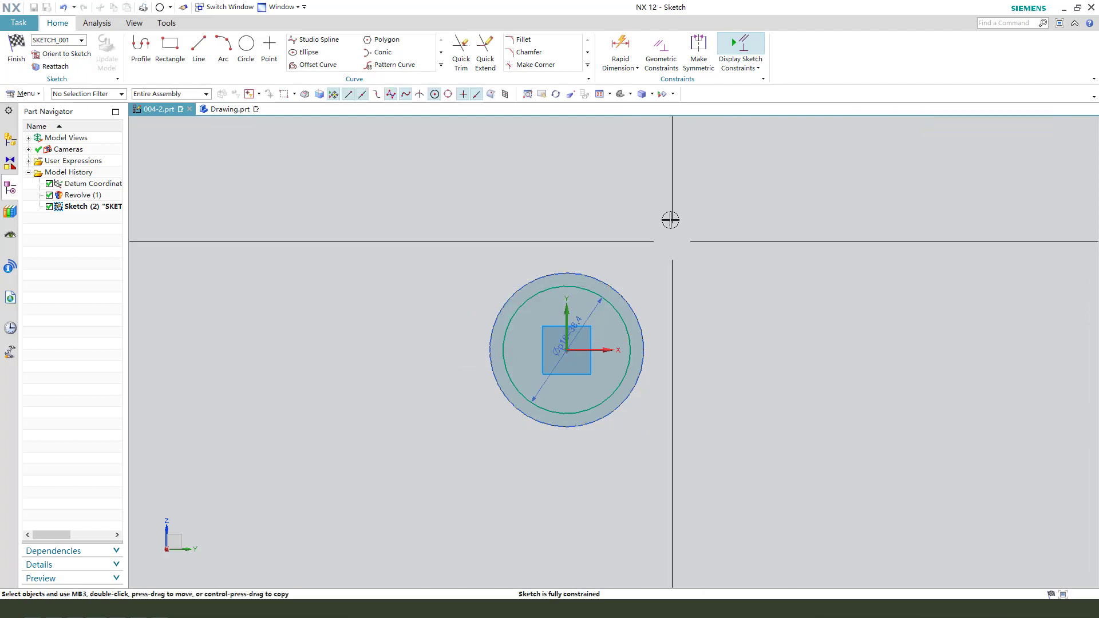
- Extrude the 38.4 mm circle 73 mm as a Subtract to hollow the cylinder
click(13, 50)
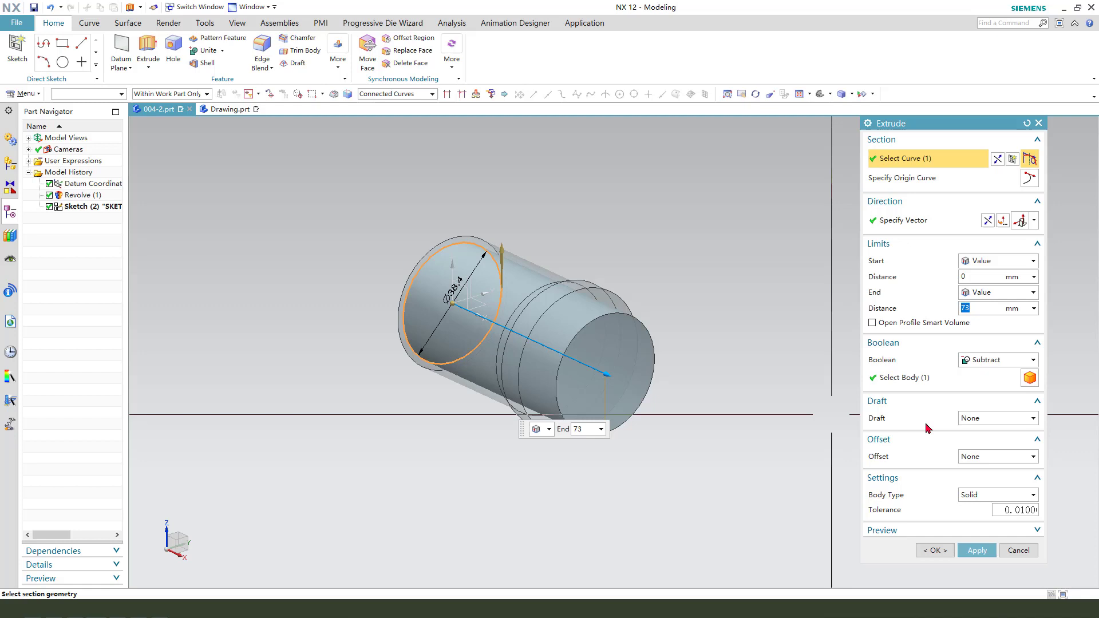
click(992, 361)
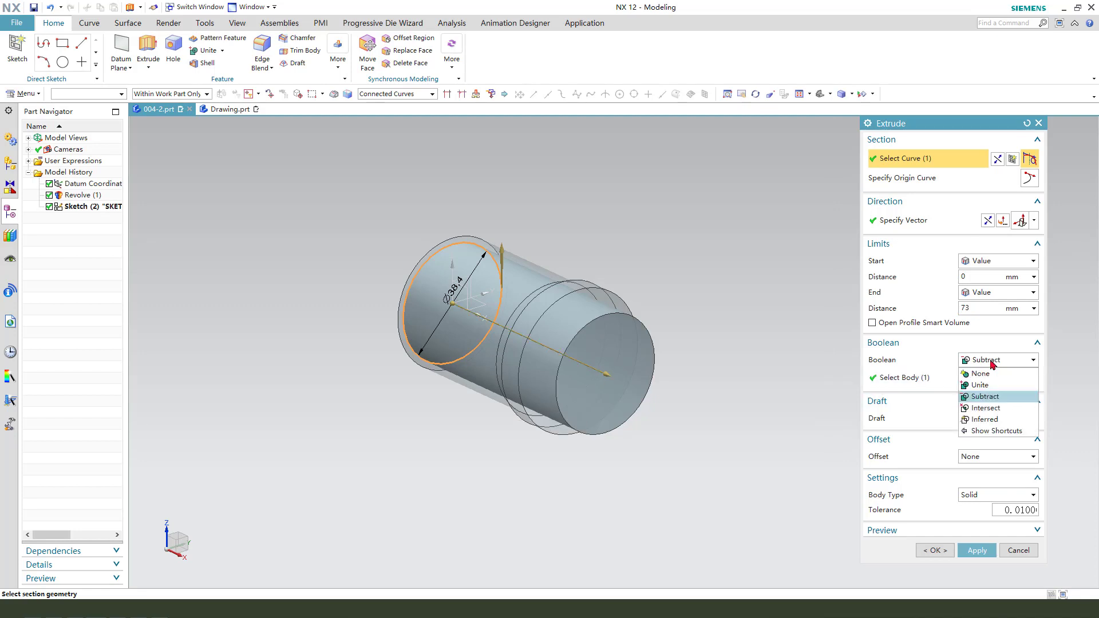
click(996, 403)
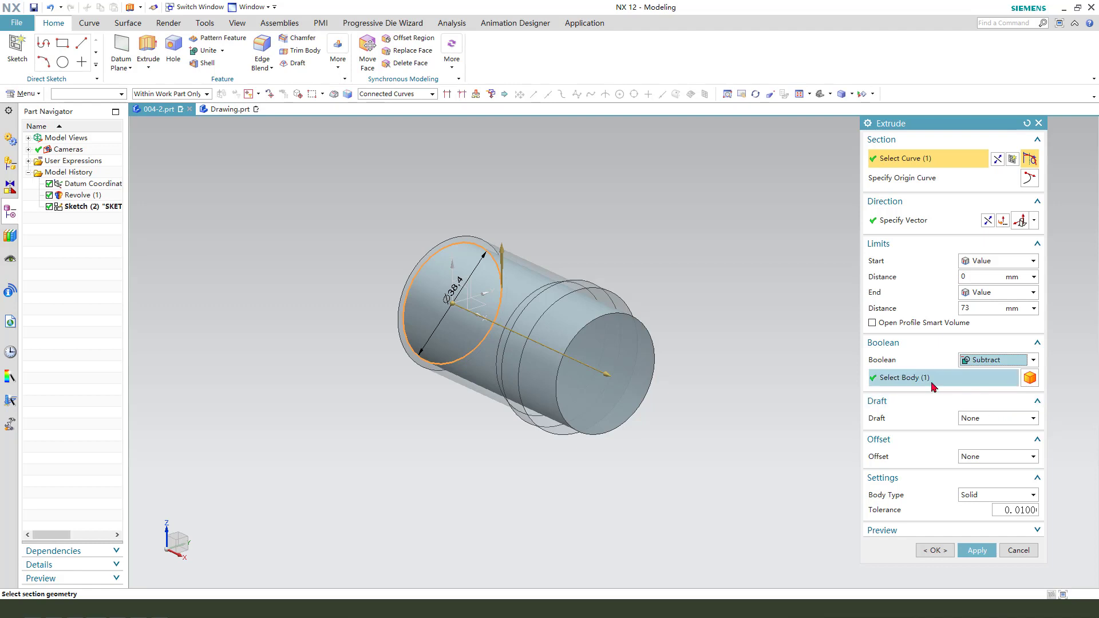
click(890, 383)
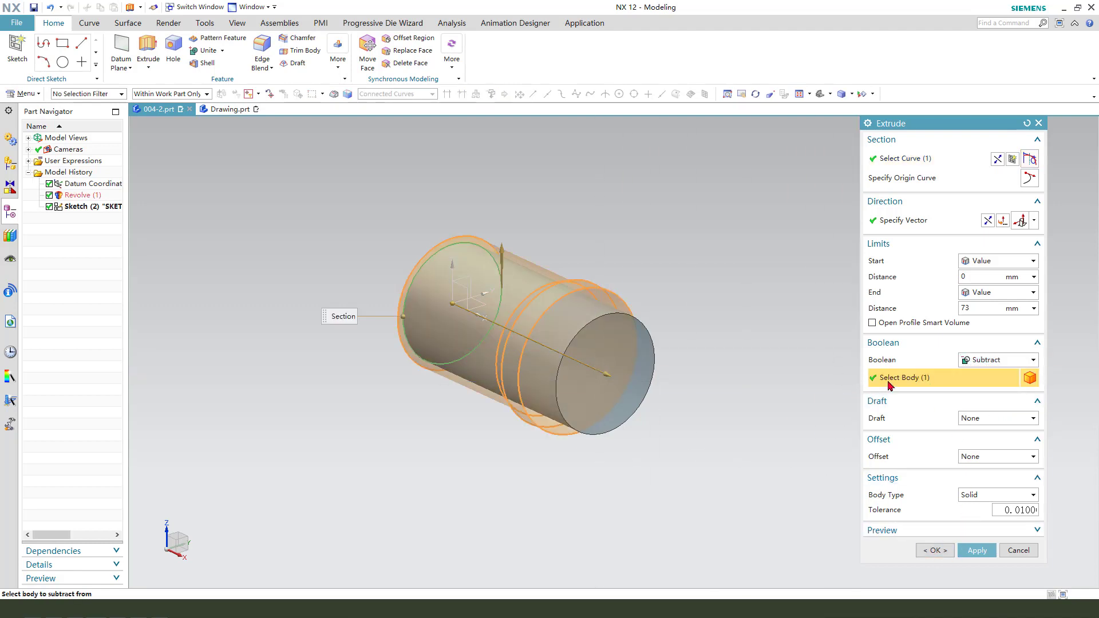
click(932, 550)
middle_drag(719, 446, 638, 445)
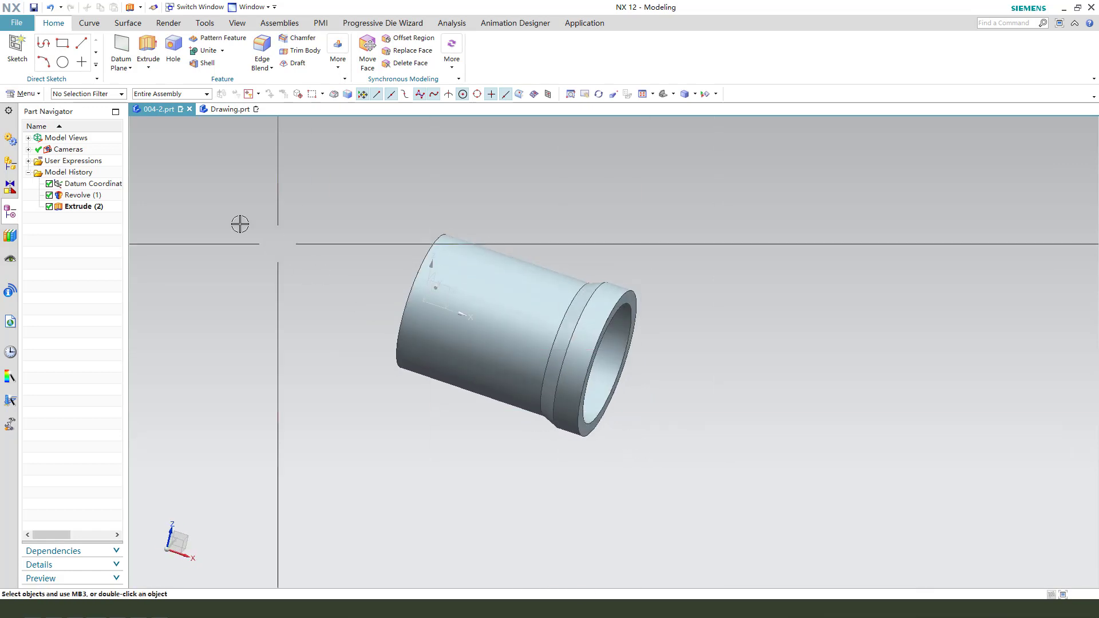
- Sketch a closed triangle from the origin on the XY plane for a new extrusion
click(147, 48)
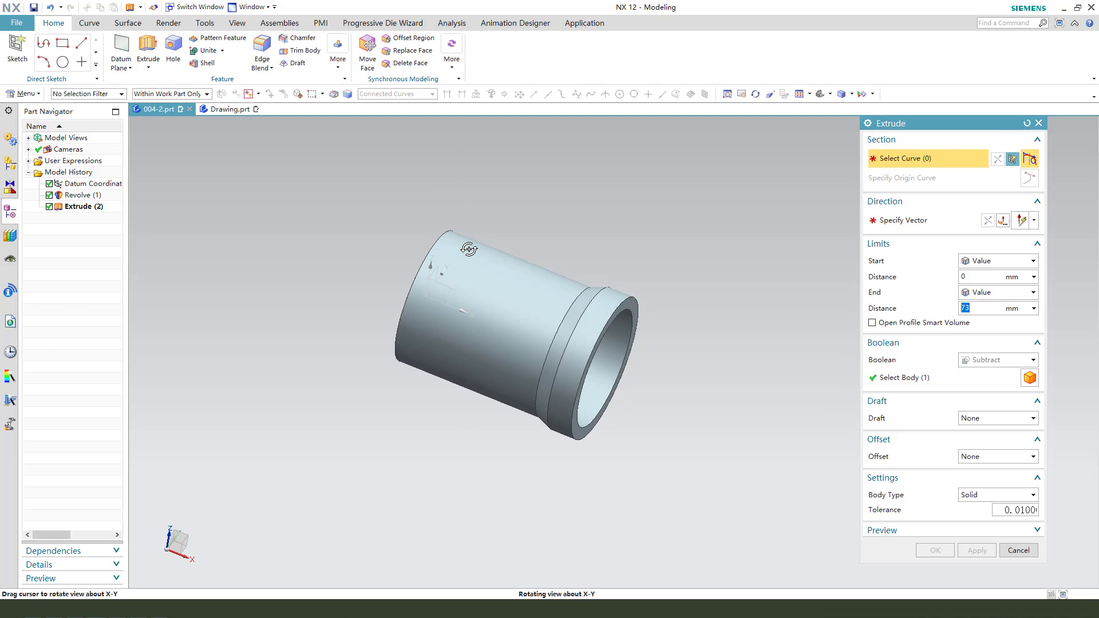
click(457, 283)
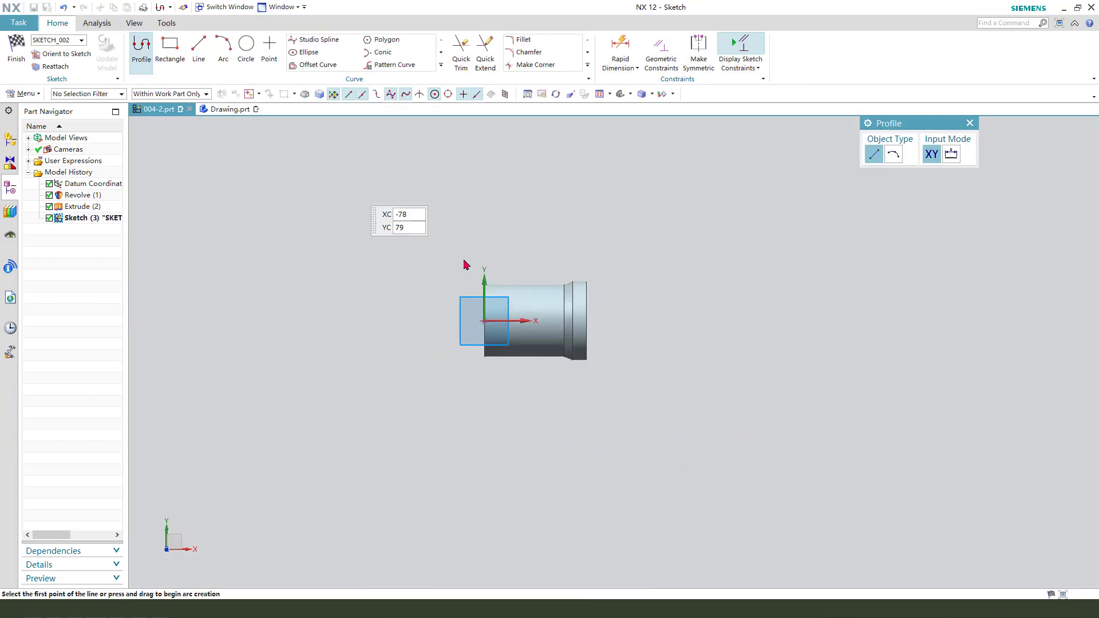
click(486, 320)
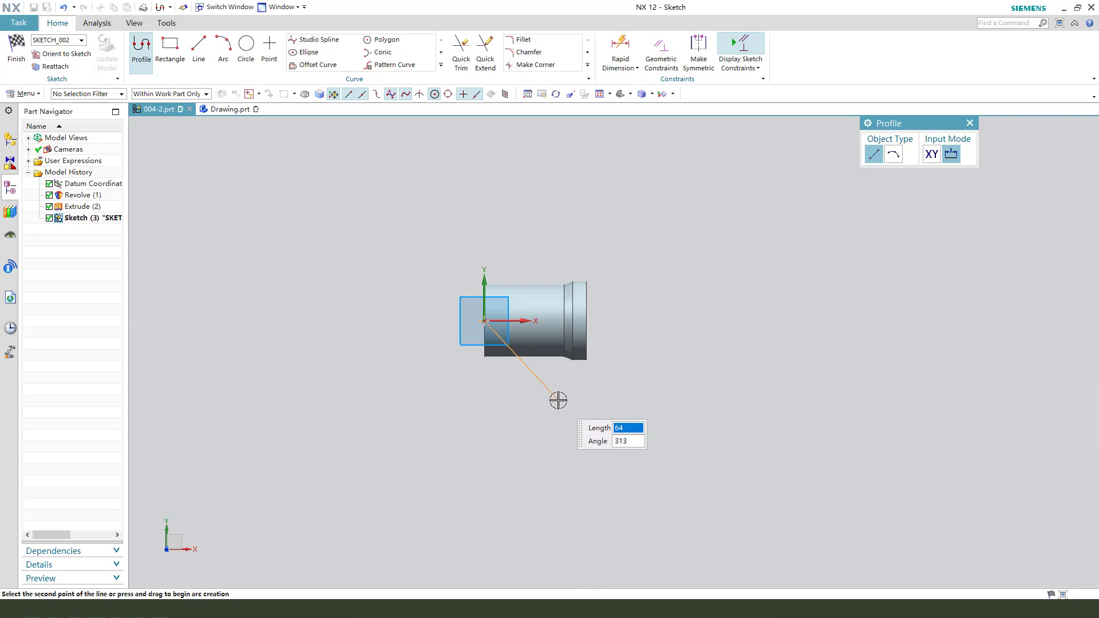
click(558, 400)
click(484, 400)
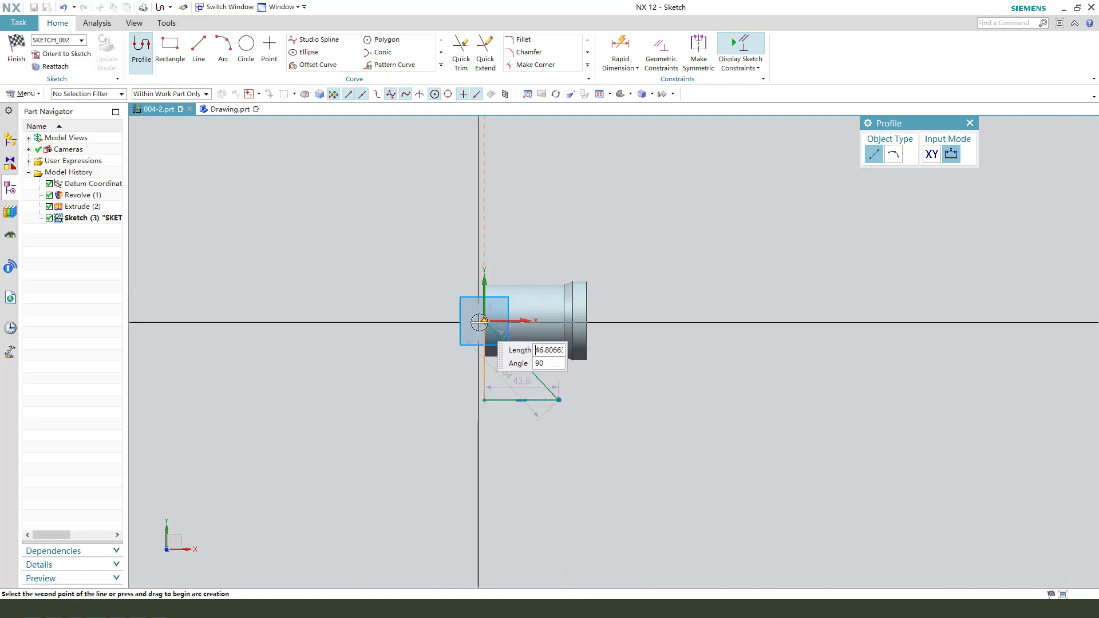
click(484, 320)
key(Escape)
scroll(491, 368, up, 3)
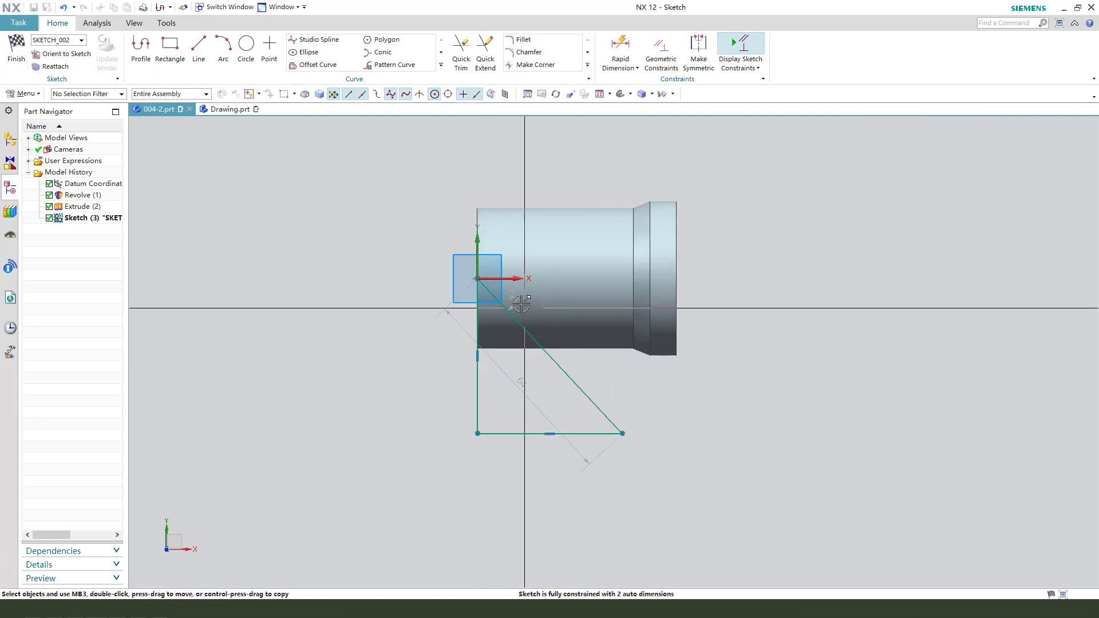
- Dimension the triangle with a 45° angle and 45.3 mm height, then finish the sketch
click(544, 309)
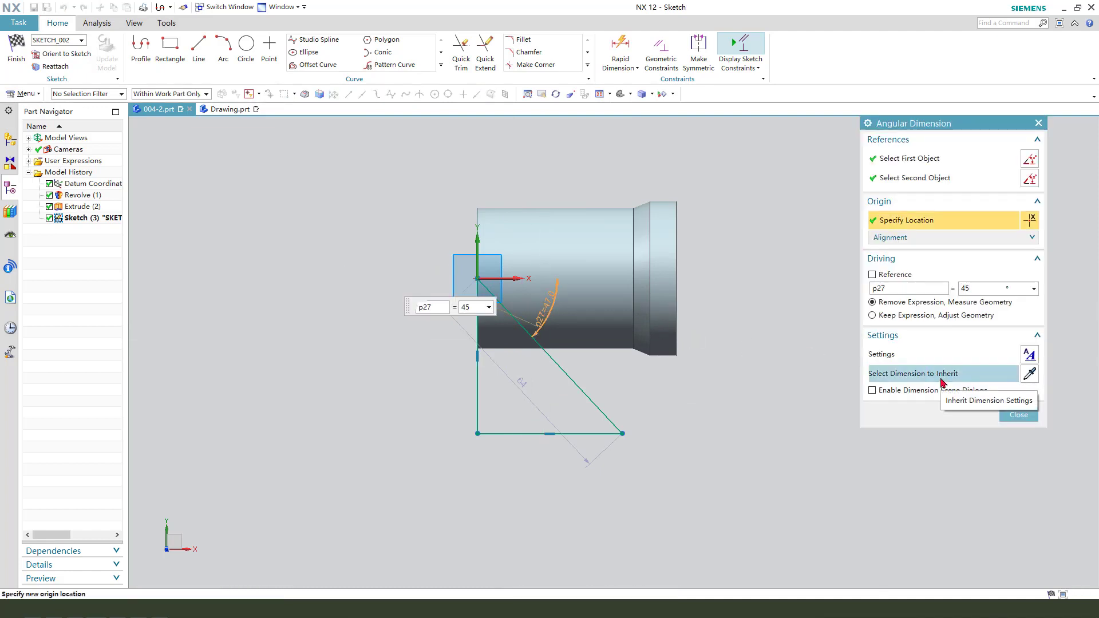
click(1018, 414)
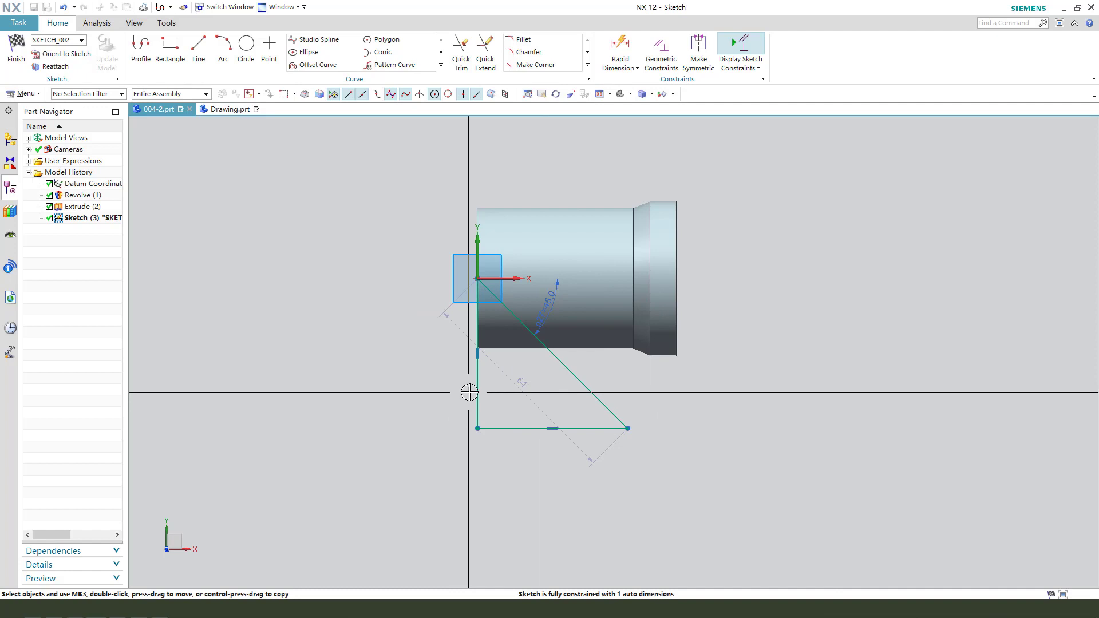
click(475, 395)
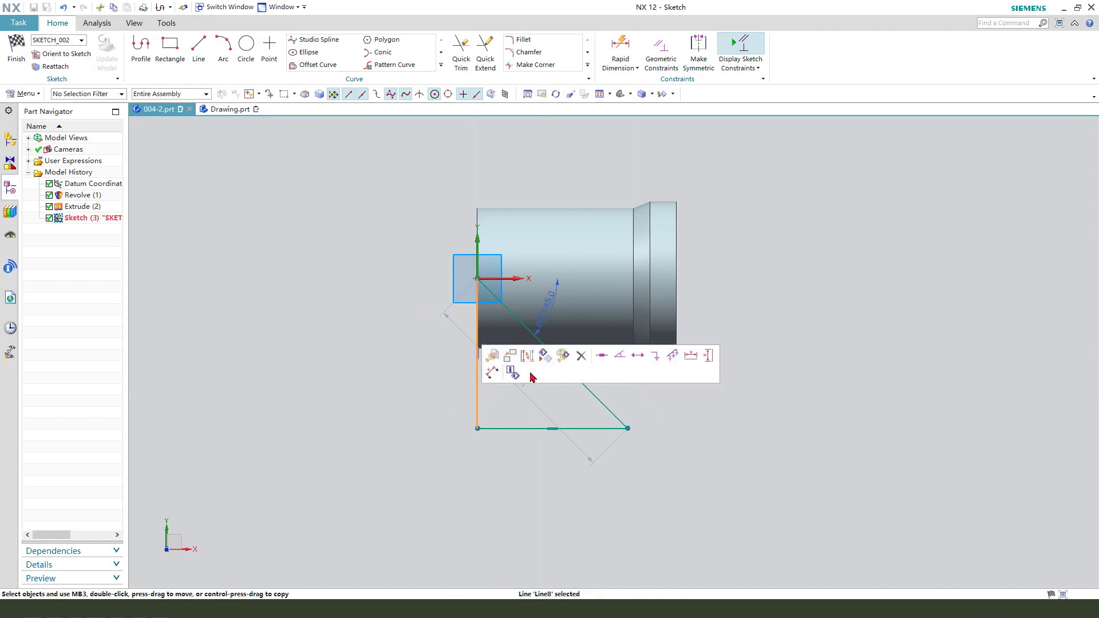
click(708, 355)
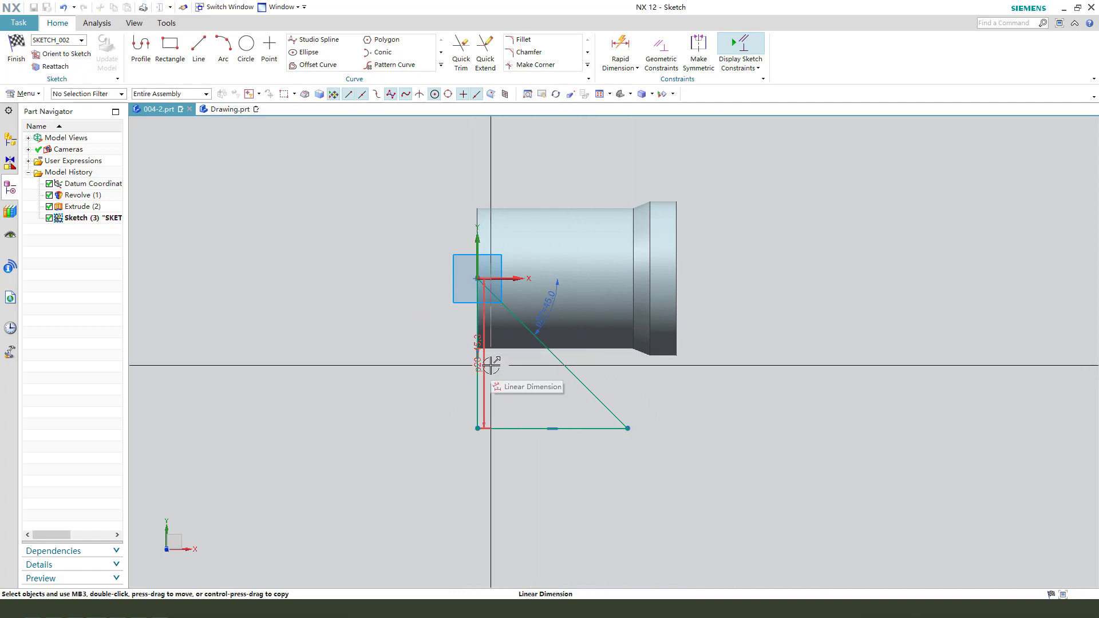
click(405, 361)
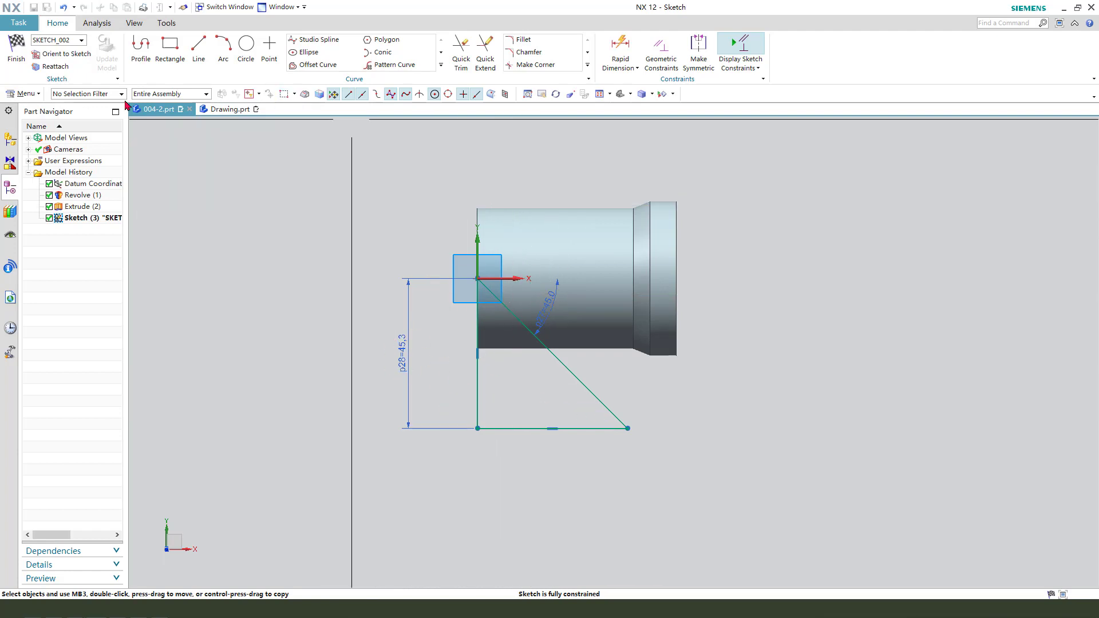
click(16, 61)
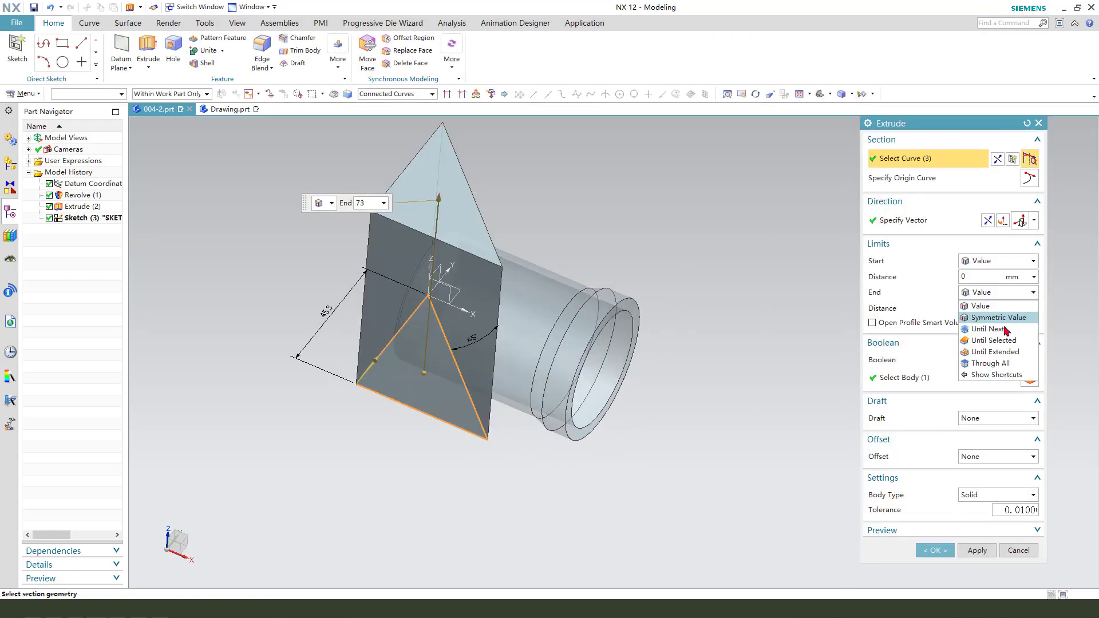
- Extrude the triangle symmetrically 73 mm, subtracting it to slant-cut the tube end
click(996, 317)
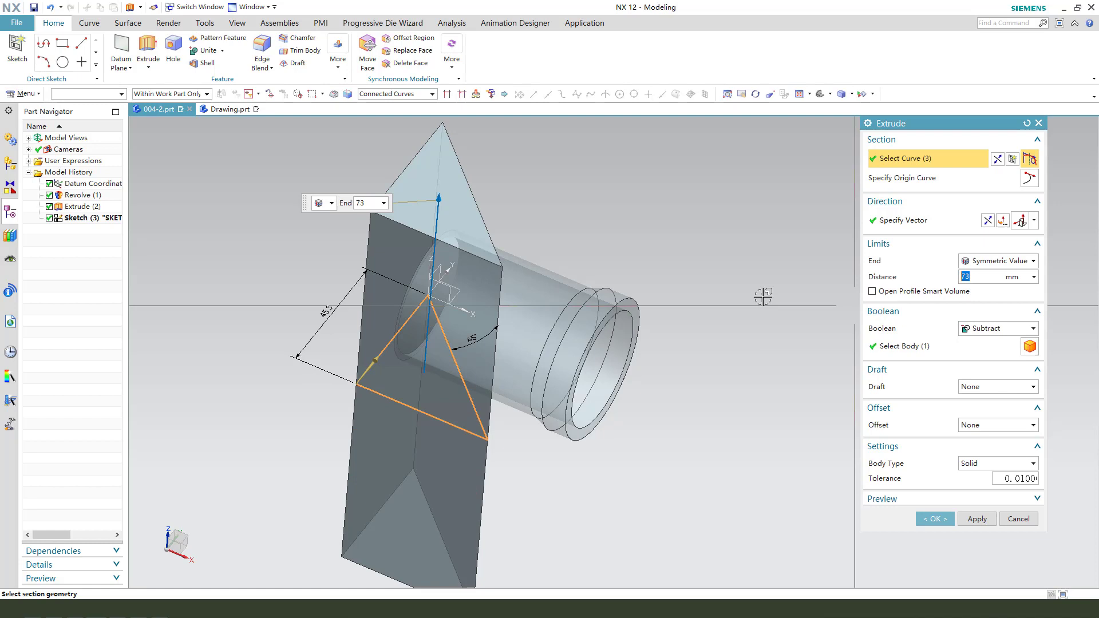
mouse_move(493, 310)
middle_down()
mouse_move(518, 321)
mouse_move(504, 316)
middle_up()
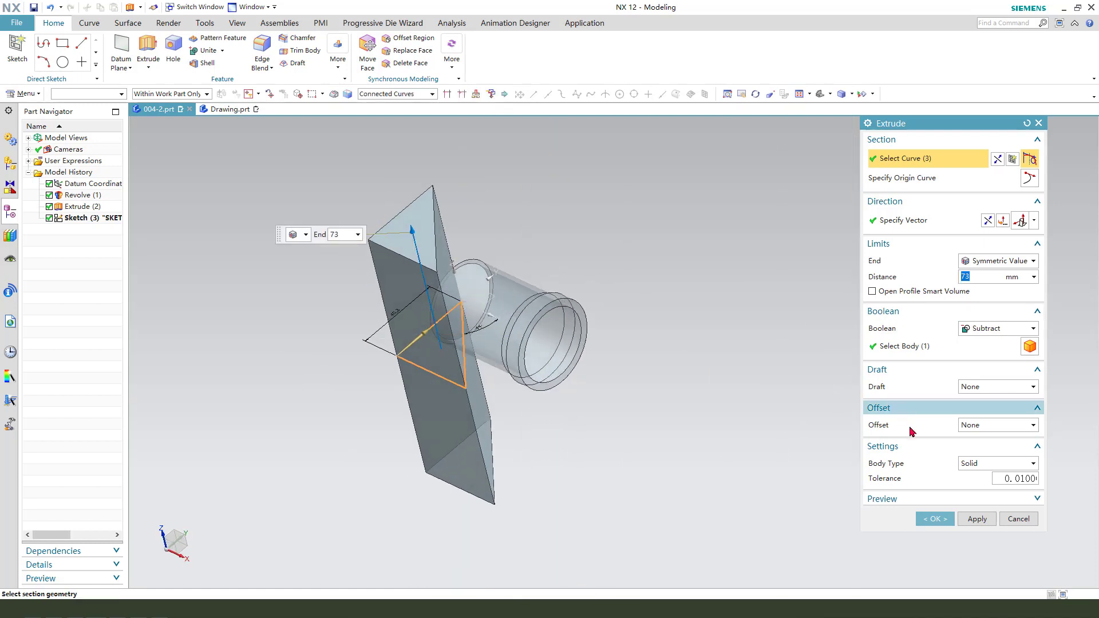
click(933, 518)
middle_drag(515, 358, 446, 320)
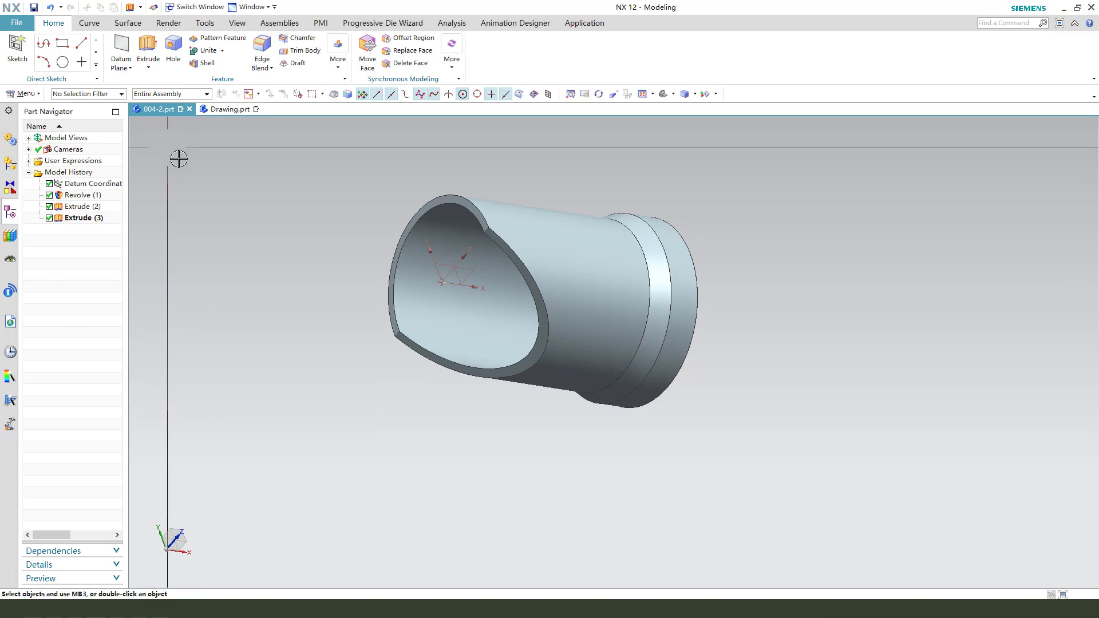
scroll(295, 205, up, 1)
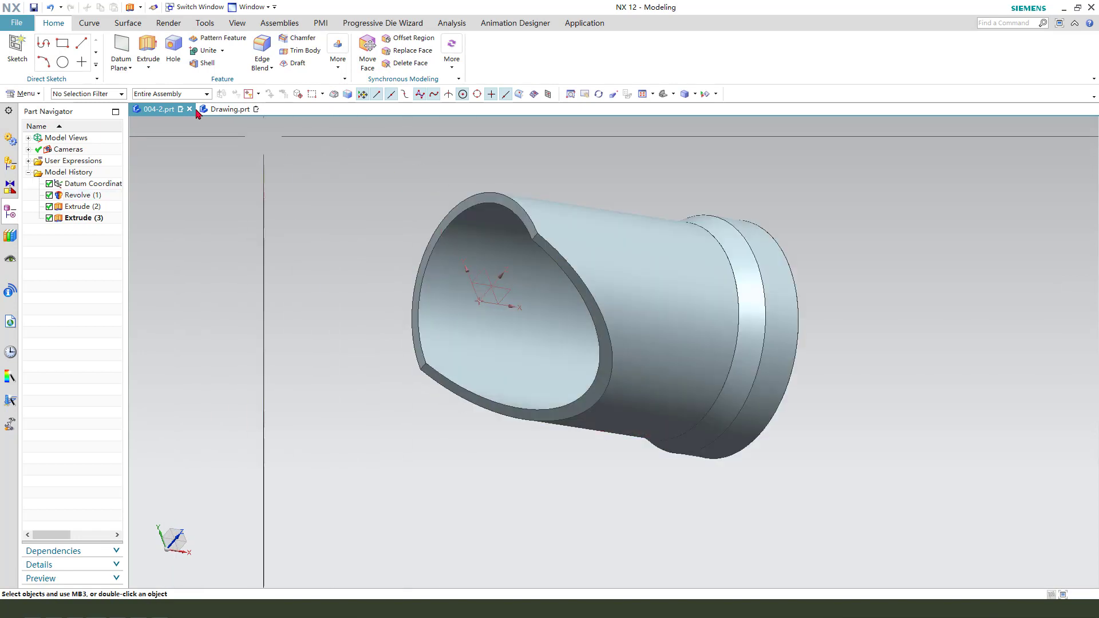
- Revolve the slanted end face 45° about the datum Z axis, united with the tube
click(148, 68)
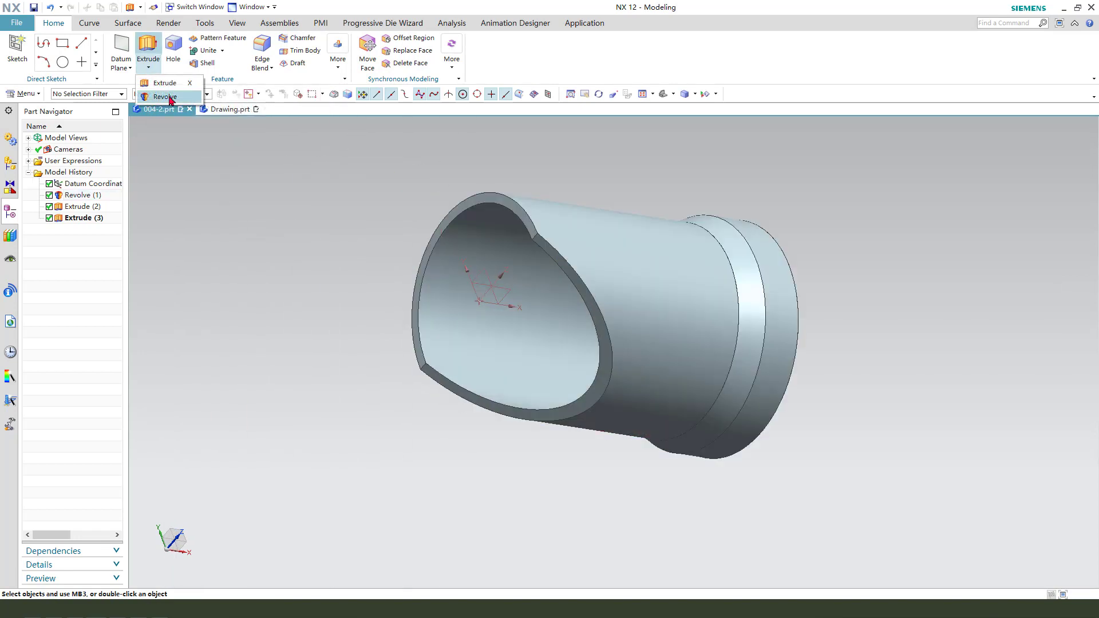
click(164, 98)
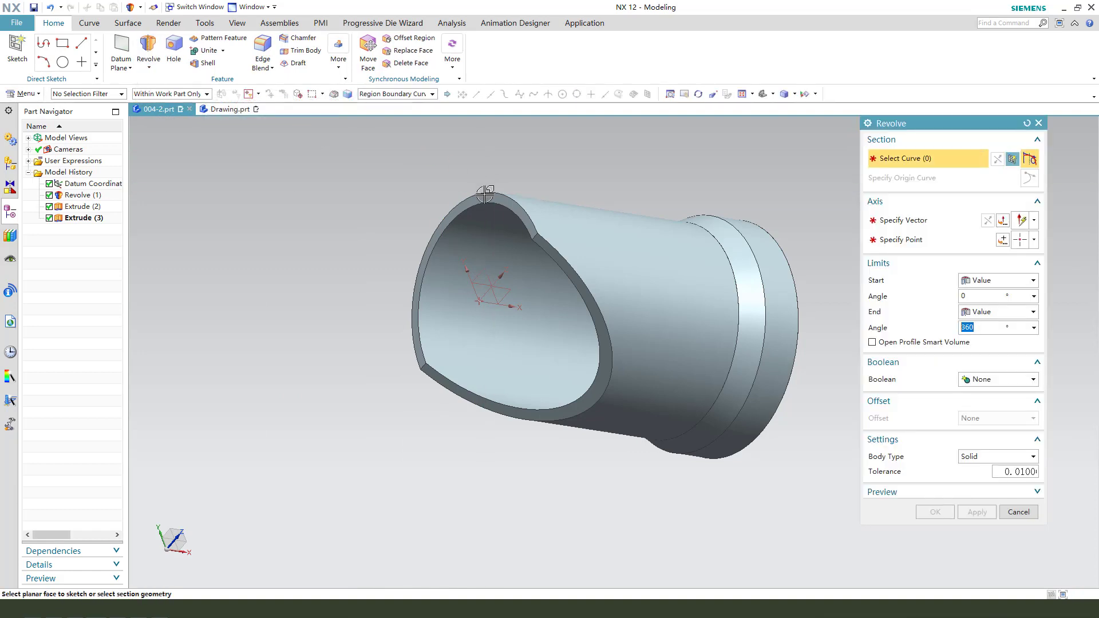
click(484, 194)
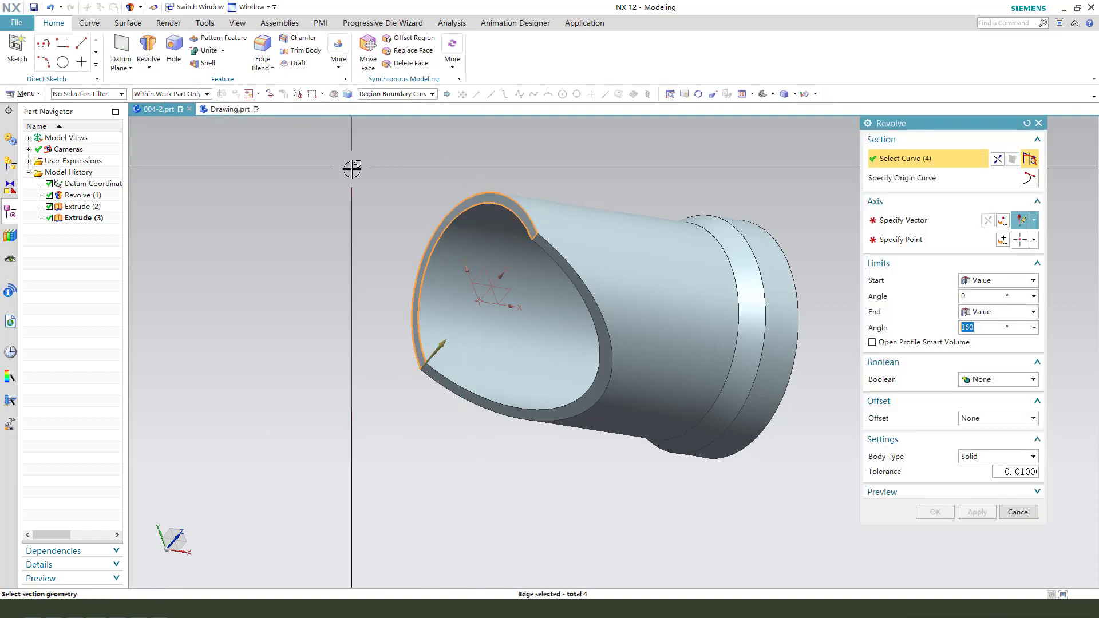
click(921, 224)
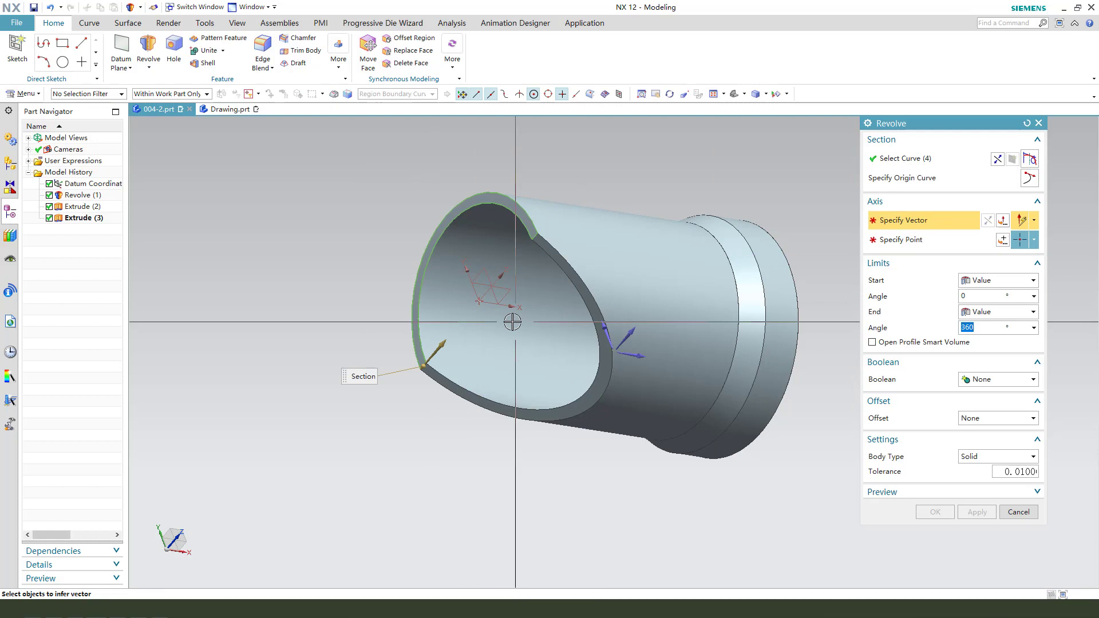
click(500, 275)
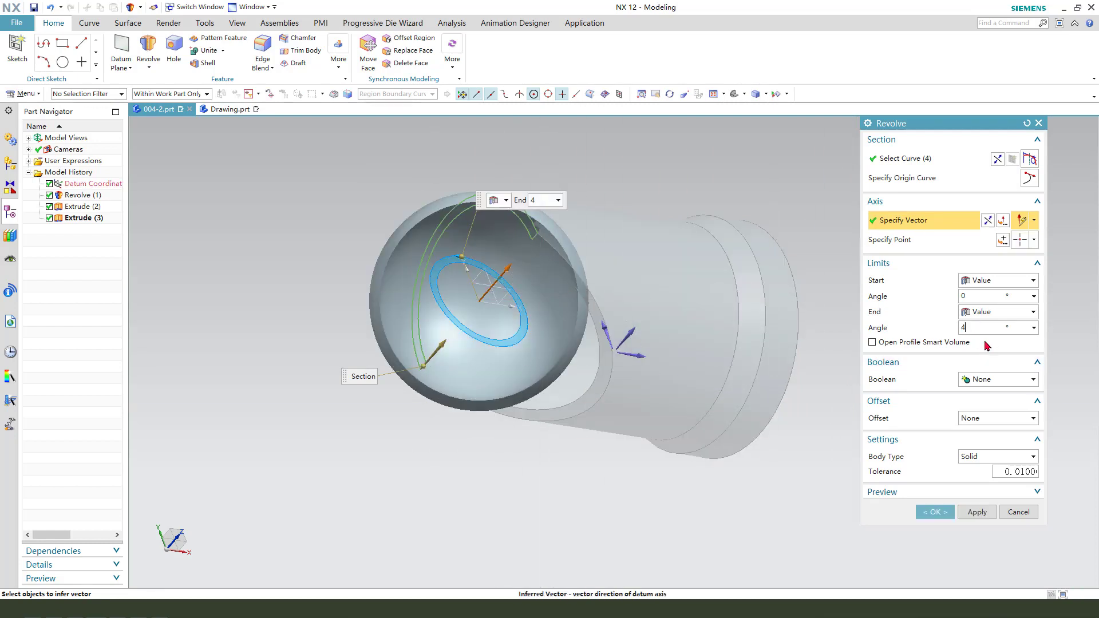
key(Return)
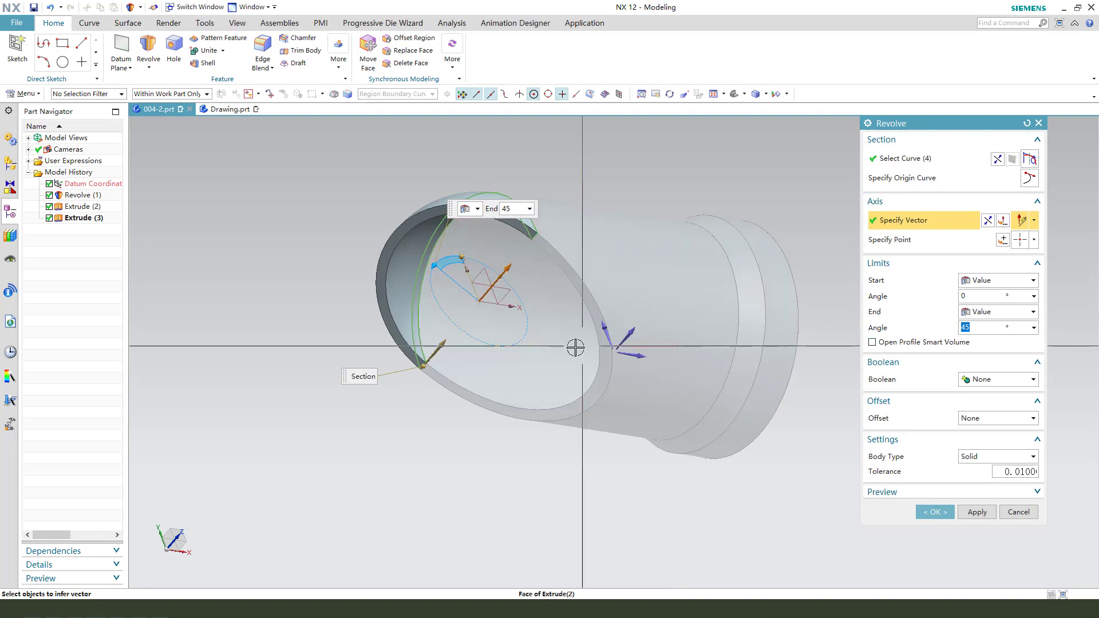
click(981, 381)
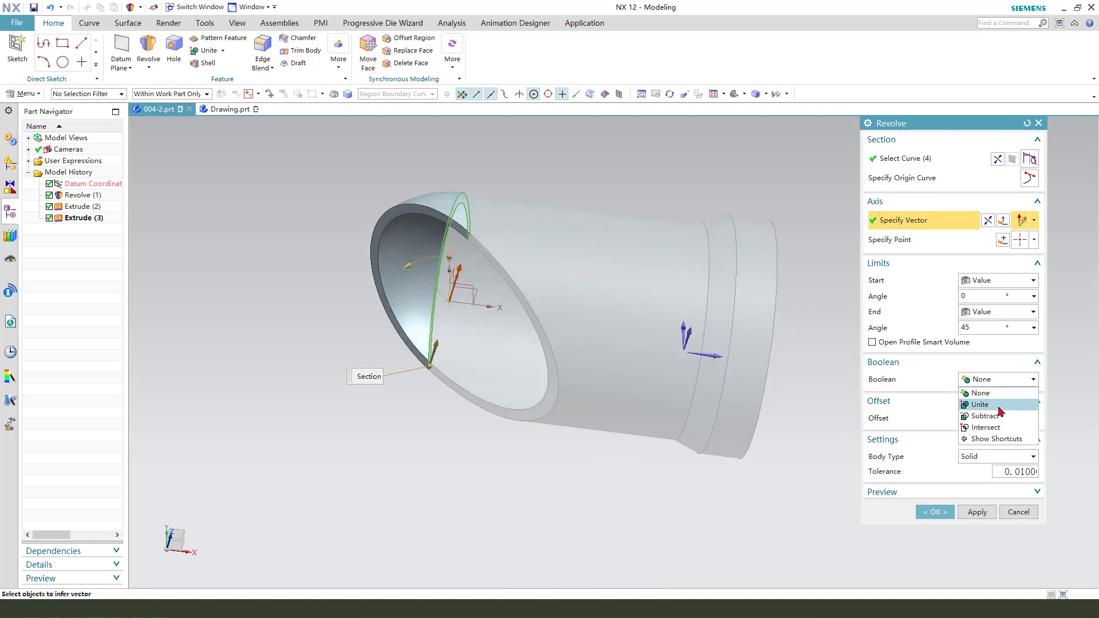
click(980, 404)
click(934, 512)
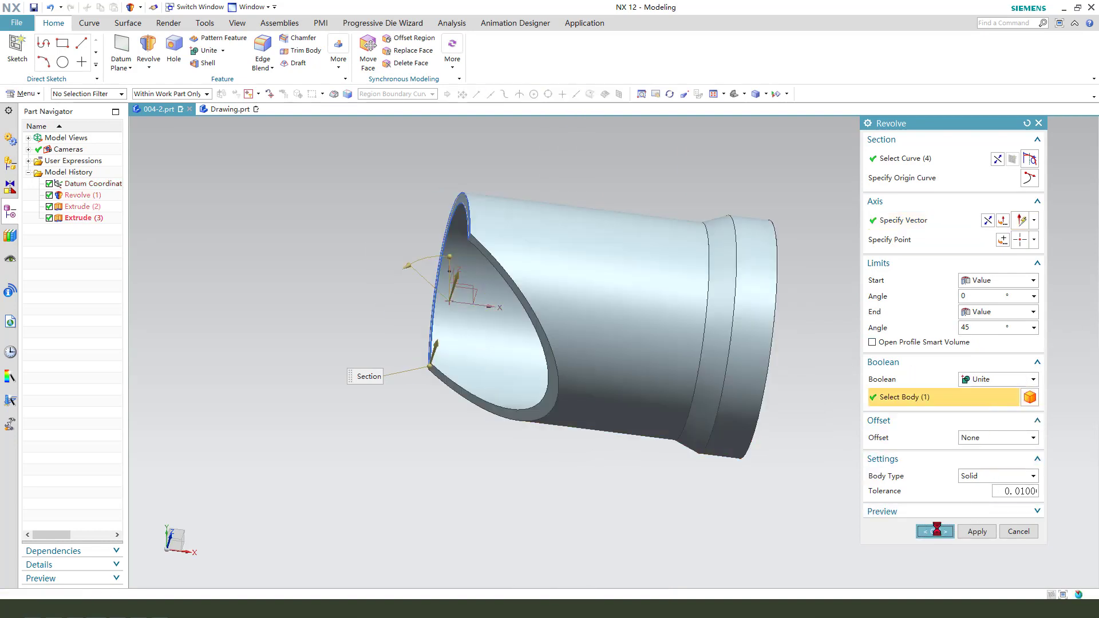
scroll(524, 339, down, 3)
middle_drag(524, 339, 645, 392)
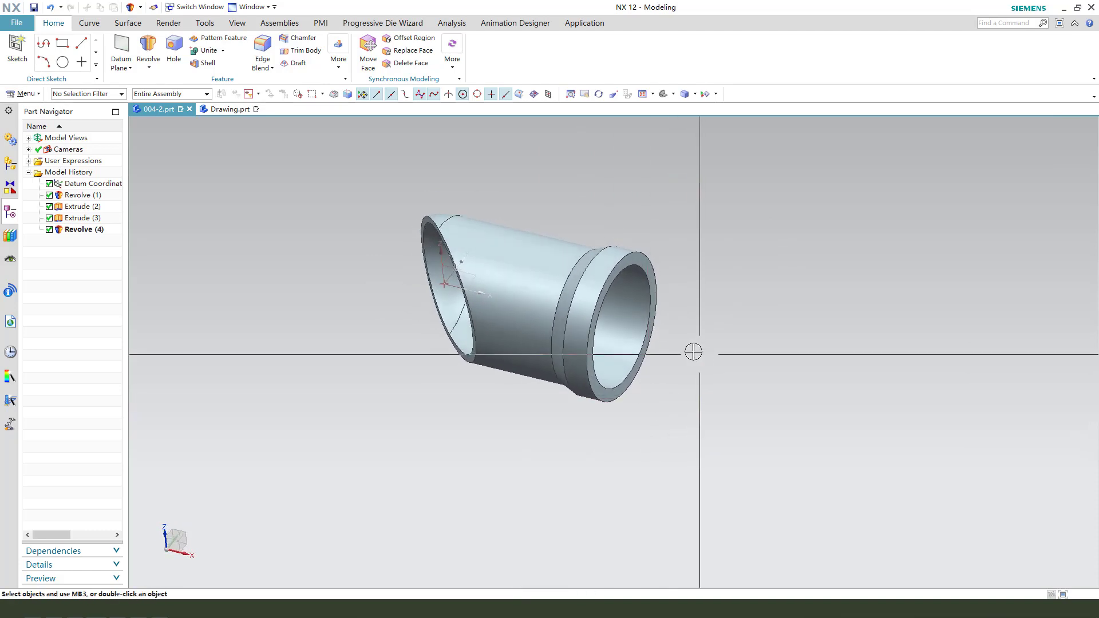
- Chamfer the outer edge of the tube's flanged end symmetrically at 1.5 mm
click(297, 43)
scroll(665, 255, up, 2)
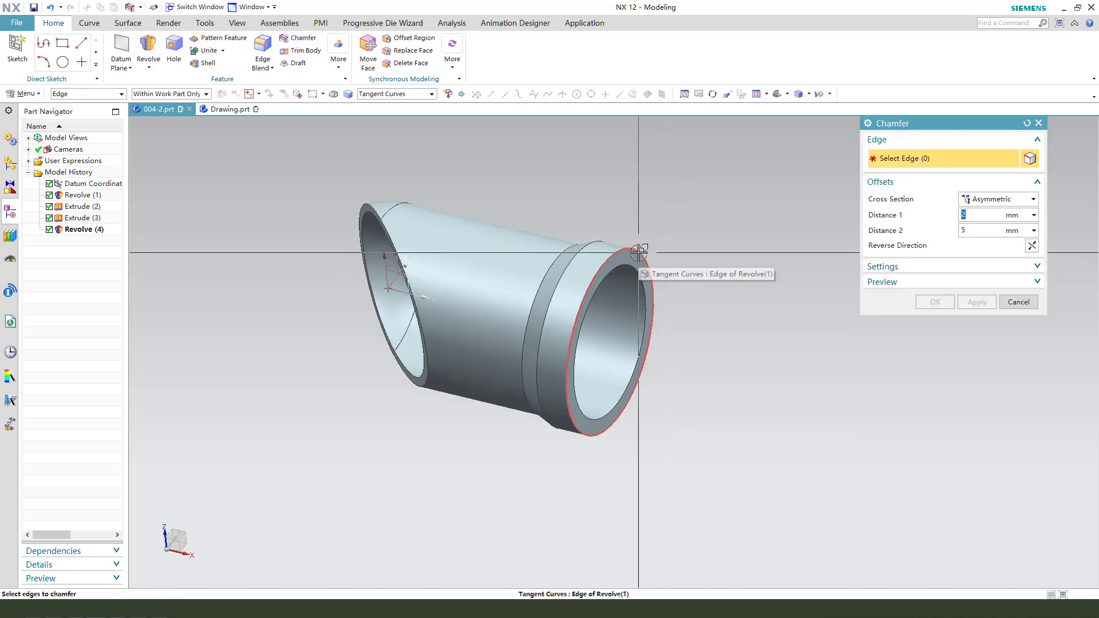
click(641, 250)
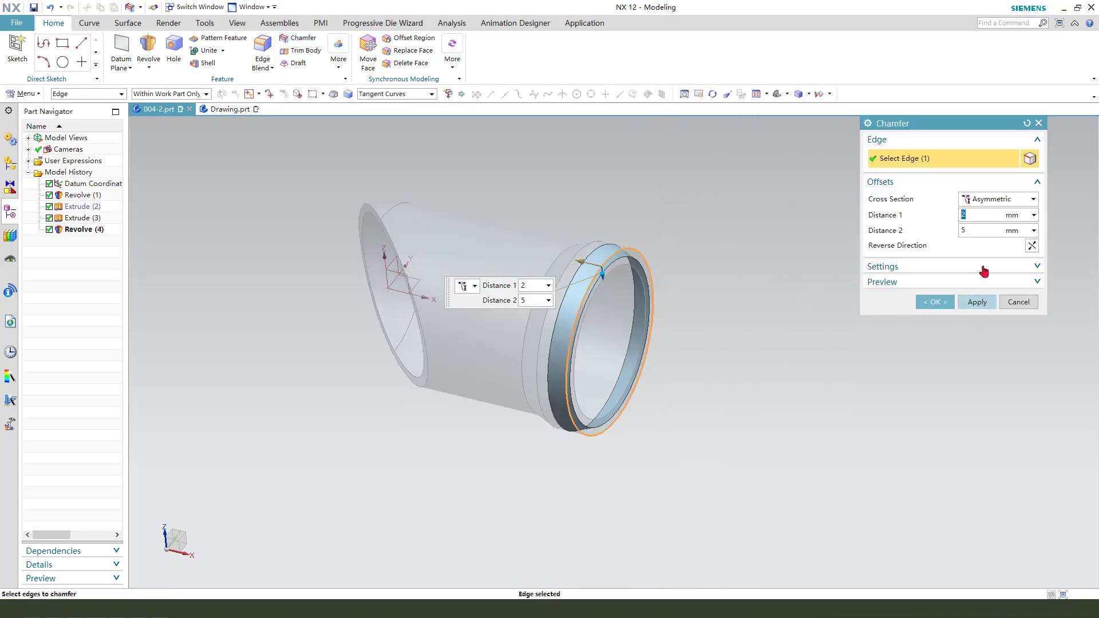
click(990, 213)
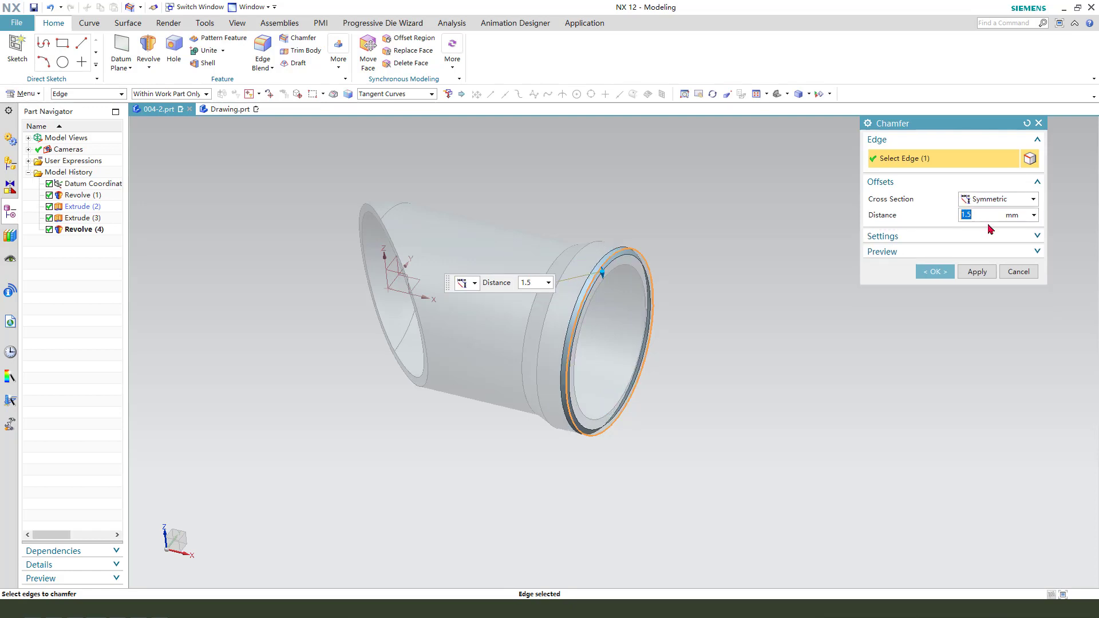
click(934, 272)
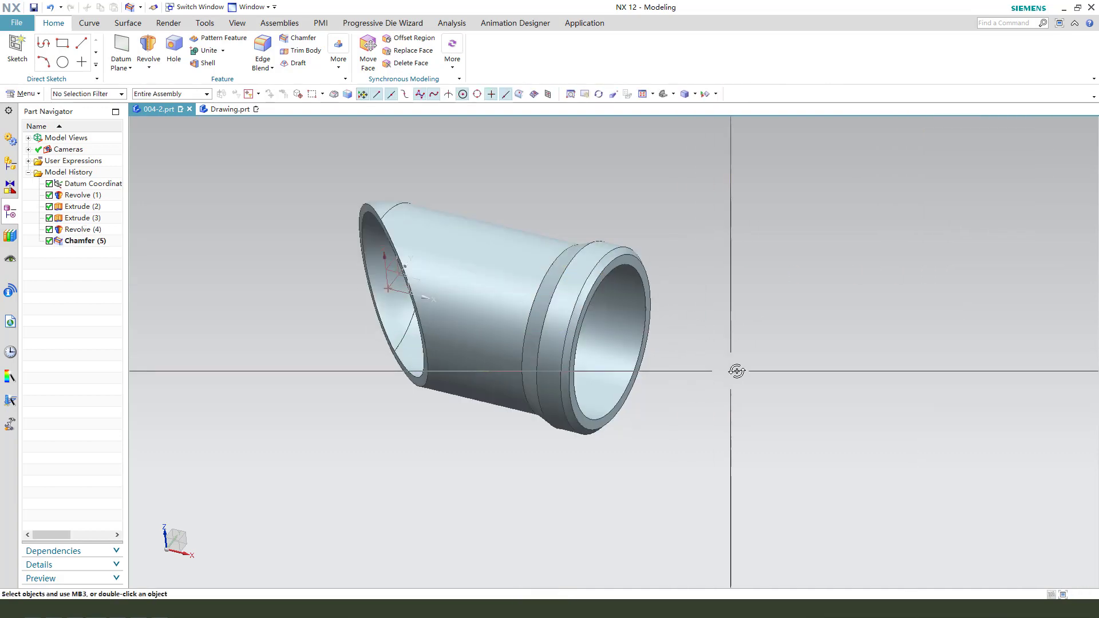
middle_drag(736, 370, 753, 346)
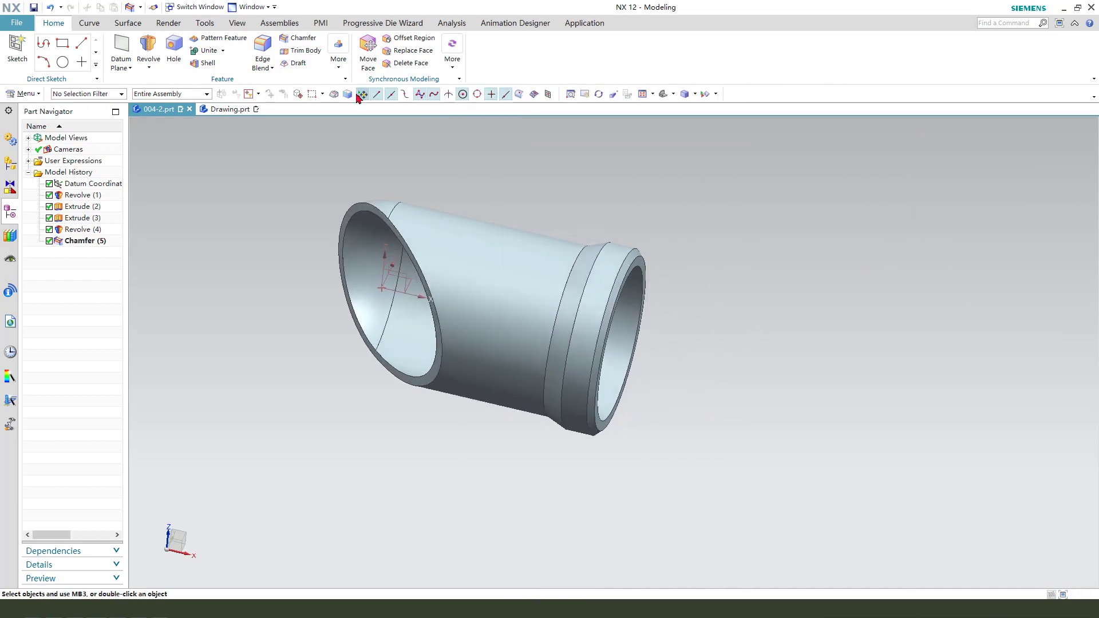
- Start Pattern Geometry on the tube body, then cancel it
click(338, 53)
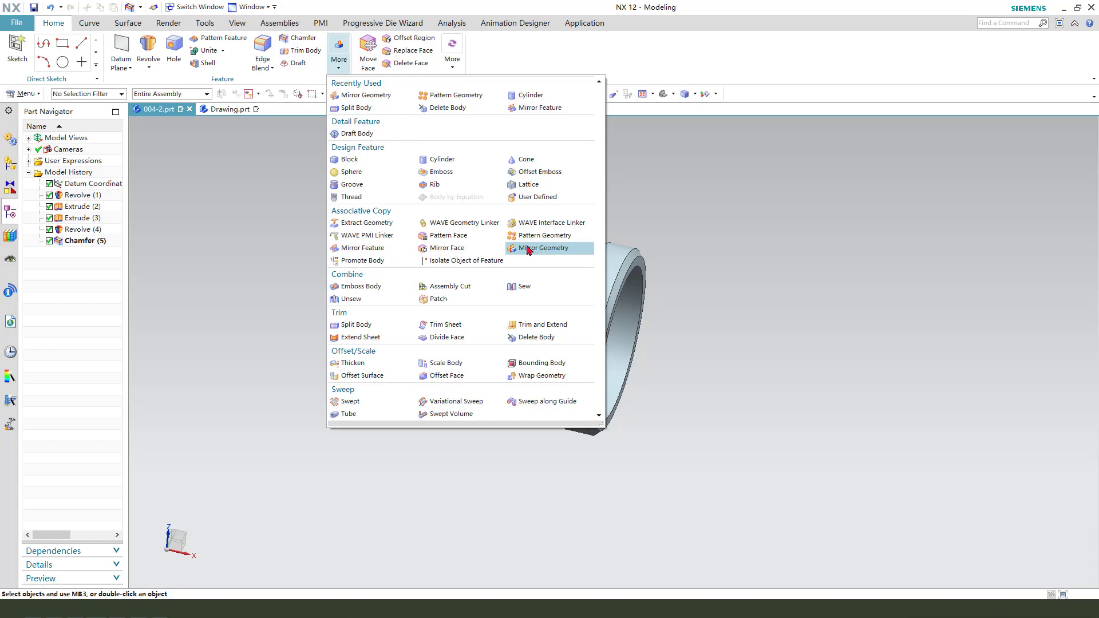
click(532, 239)
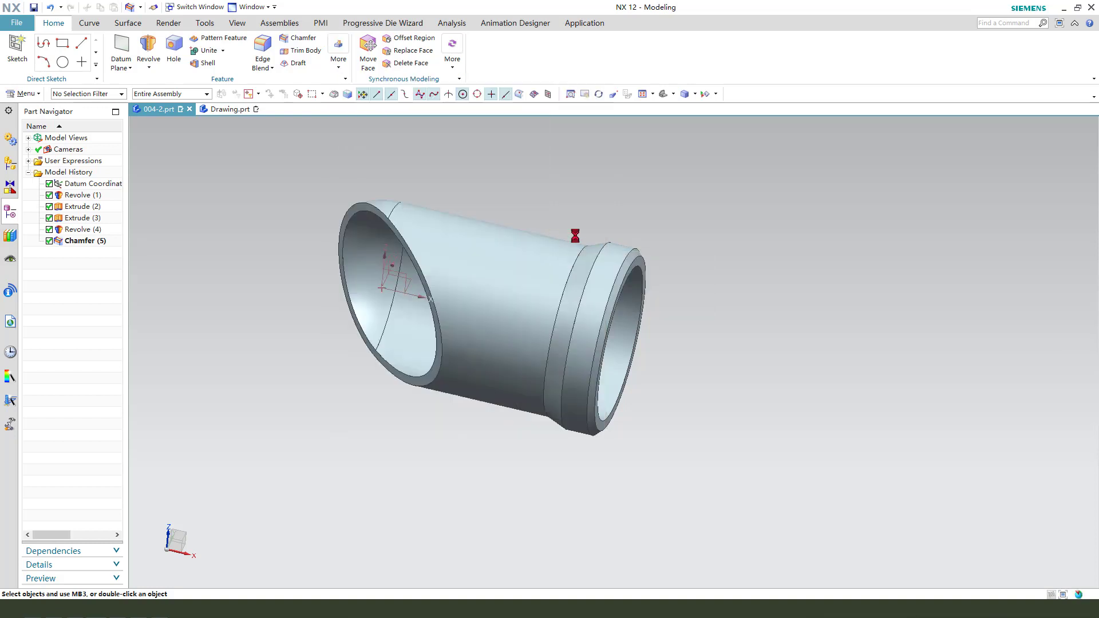
click(572, 293)
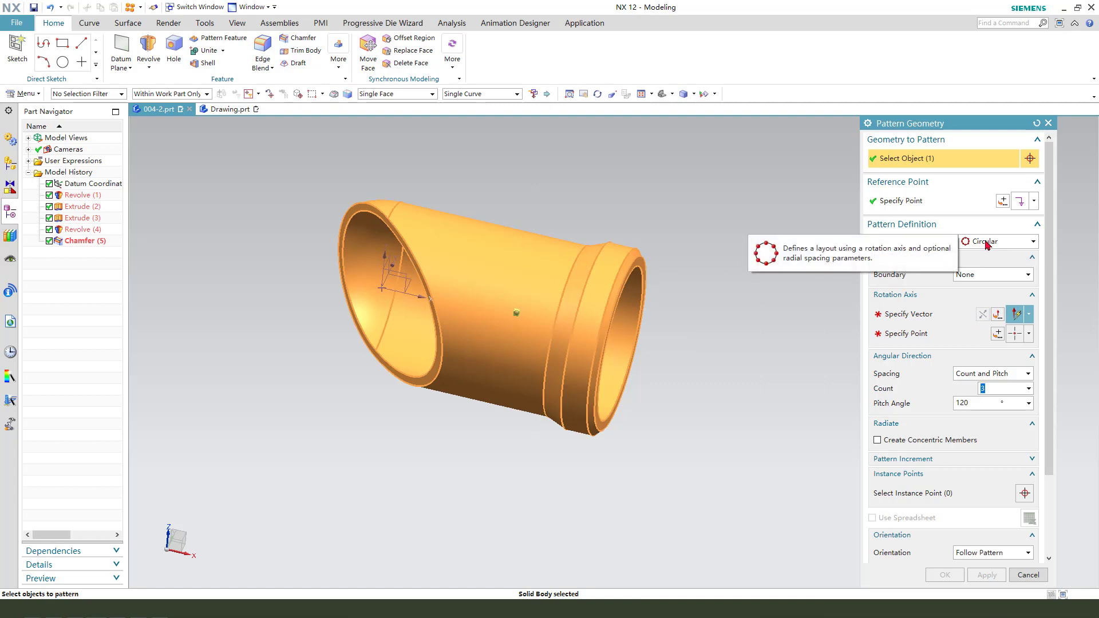
click(1048, 123)
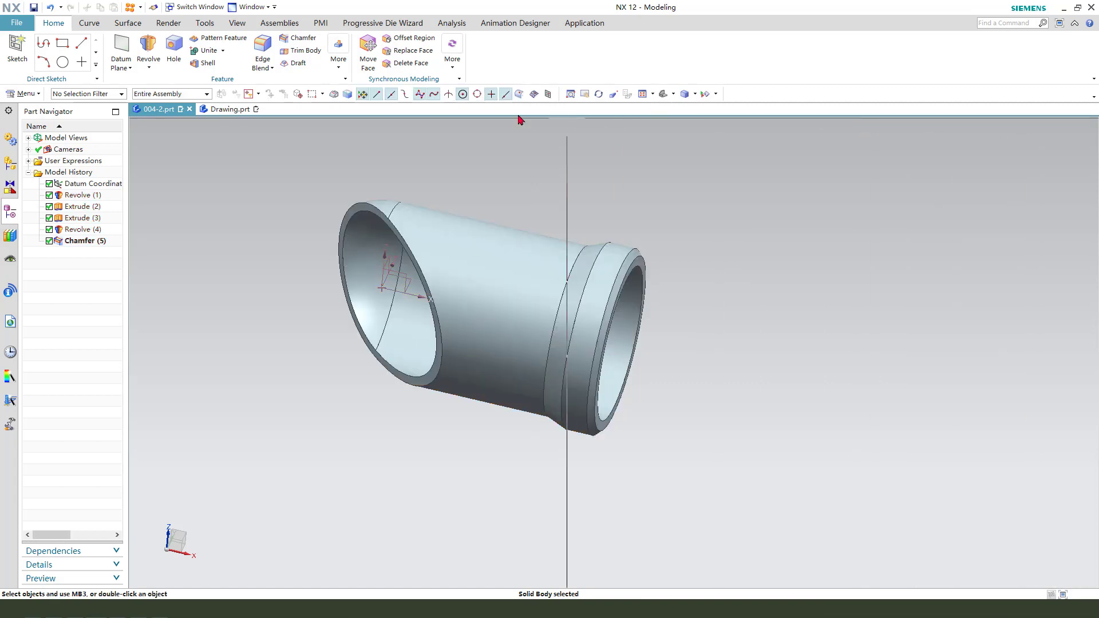
- Mirror the tube body across its slanted end face with Mirror Geometry
click(339, 69)
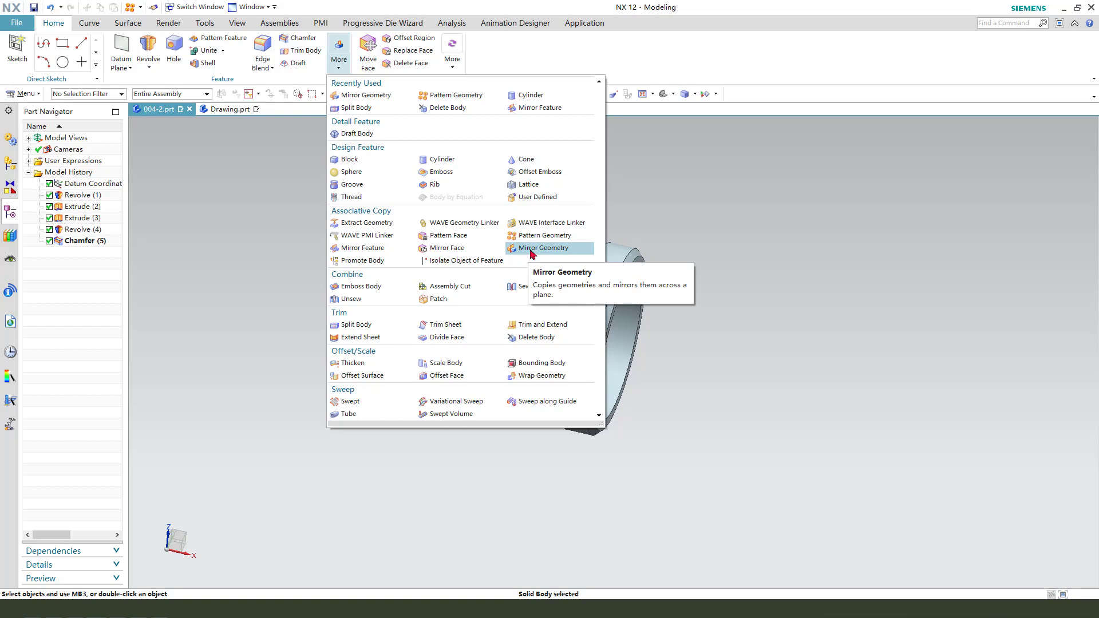
click(532, 250)
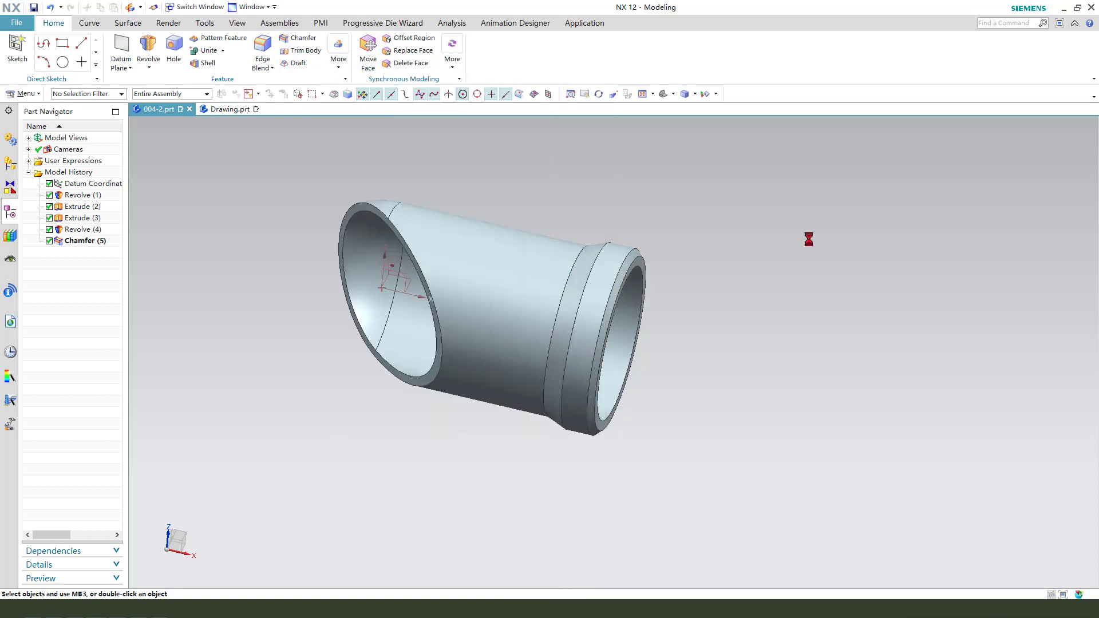
click(536, 262)
click(902, 205)
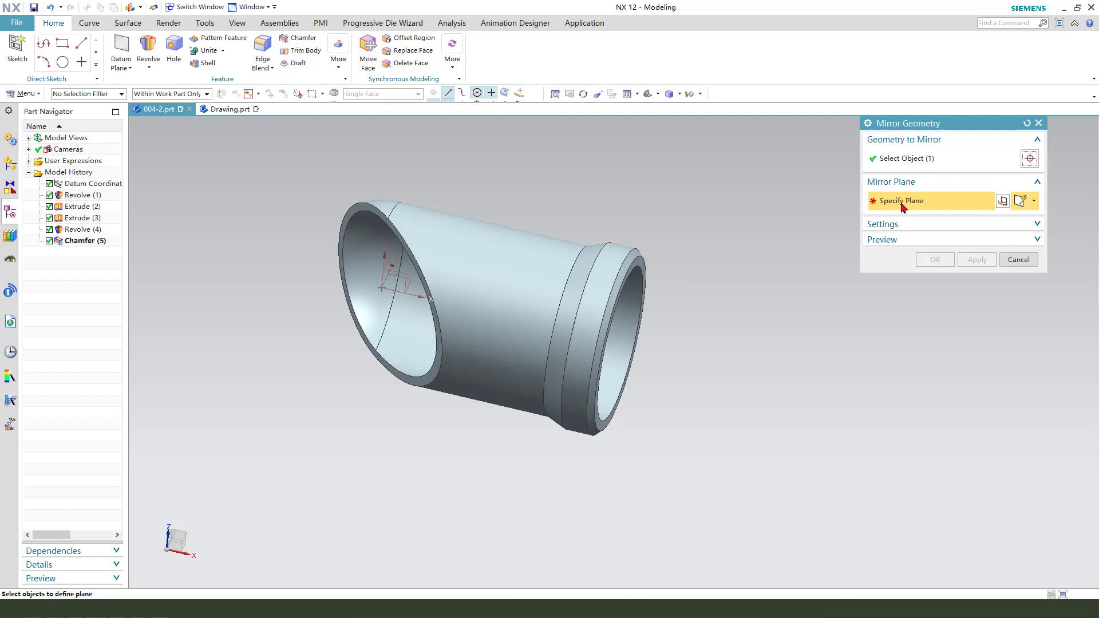
scroll(371, 208, up, 3)
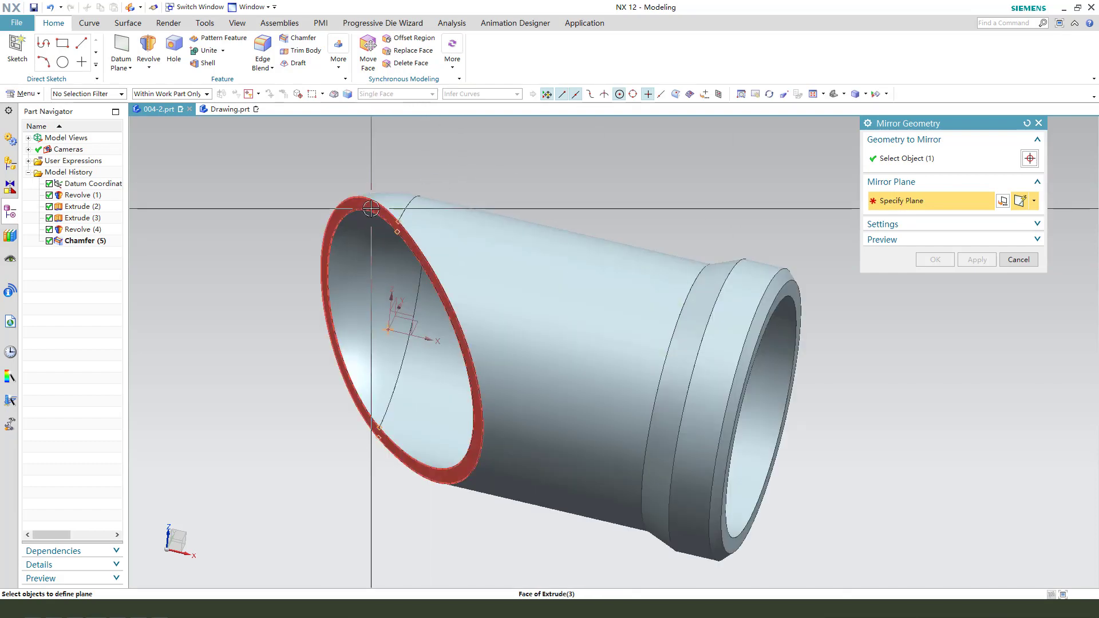
scroll(369, 220, down, 1)
click(366, 221)
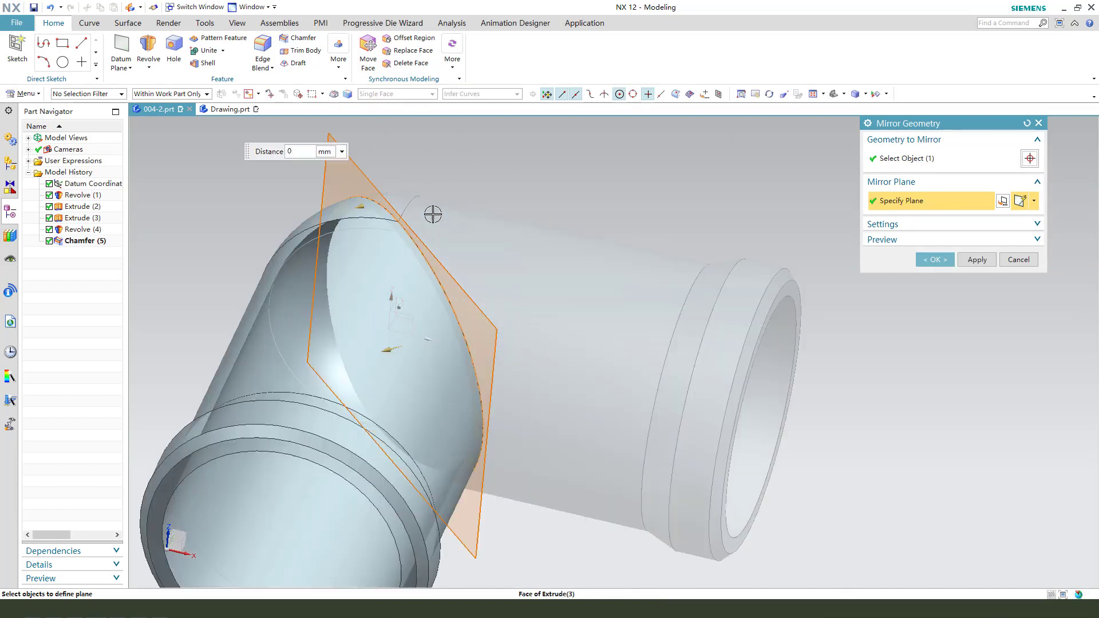
click(934, 260)
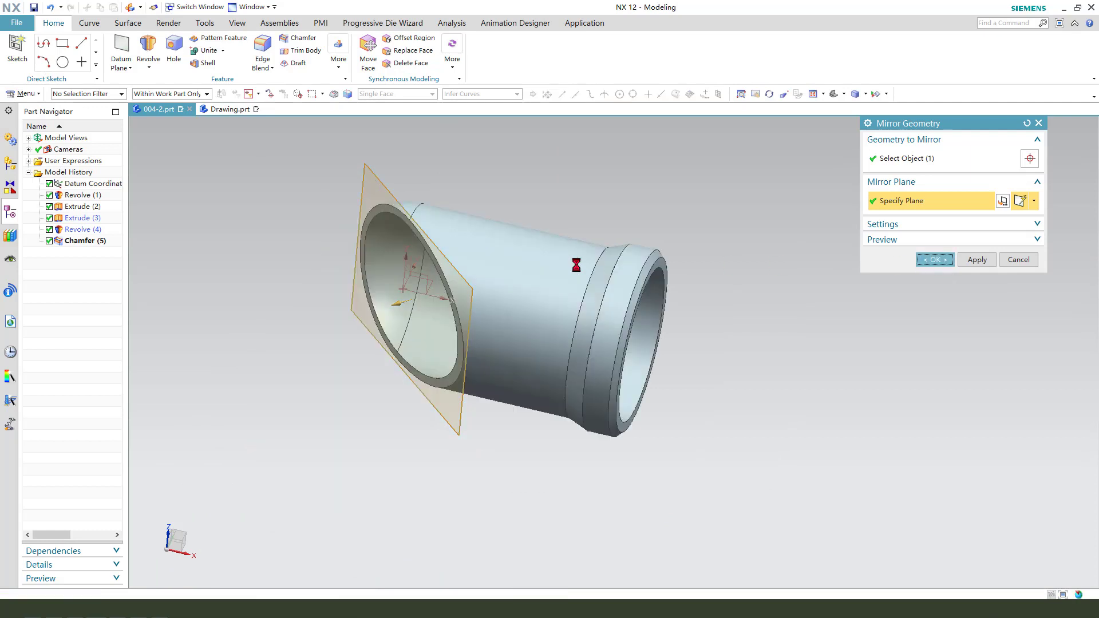
middle_drag(455, 163, 430, 172)
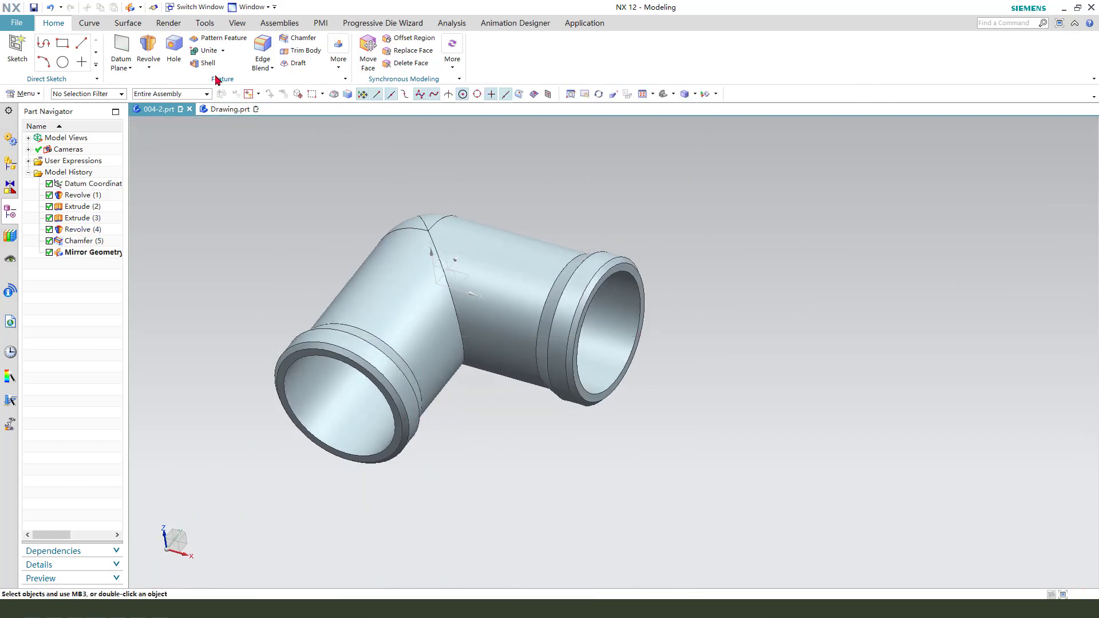
- Unite the right elbow half (target) with the left half (tool) into one body
click(207, 51)
click(543, 263)
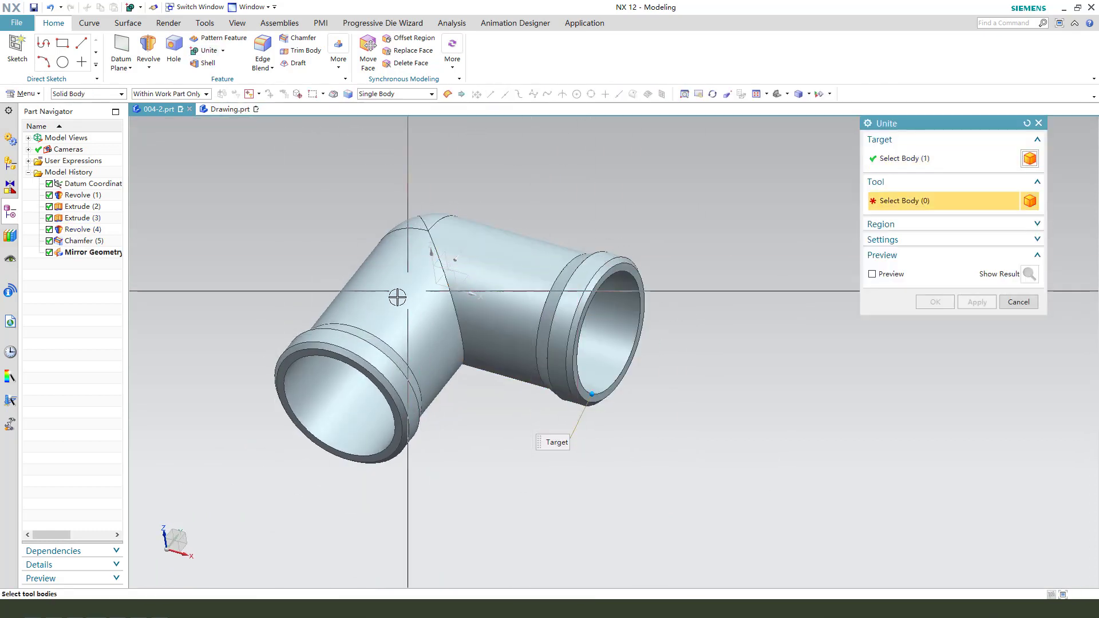
click(388, 303)
click(935, 302)
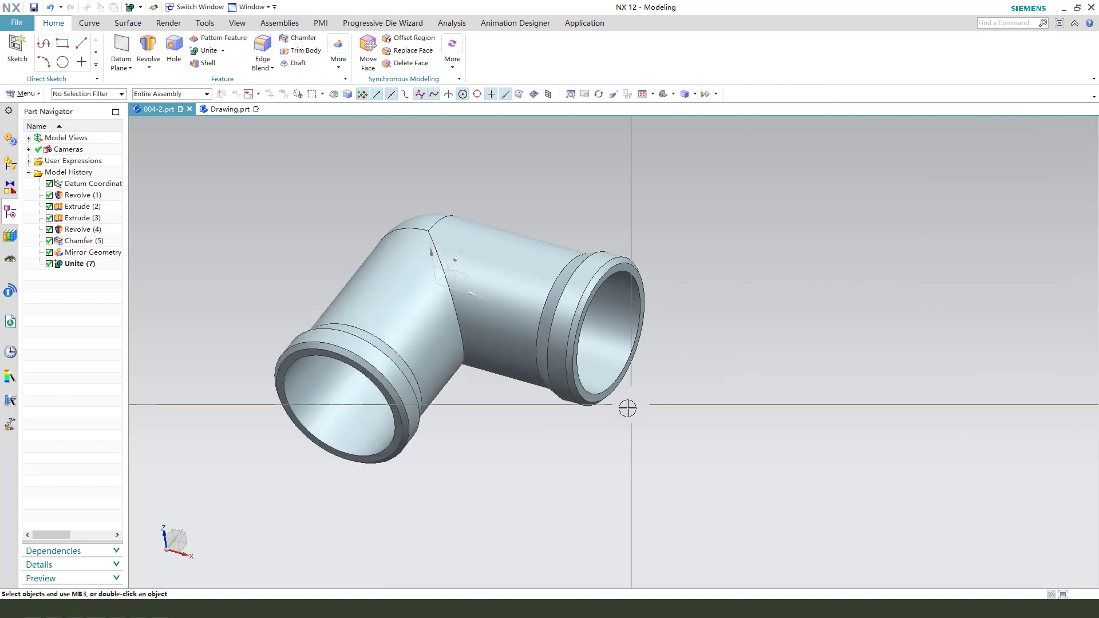
mouse_move(628, 407)
middle_down()
mouse_move(674, 360)
mouse_move(630, 409)
middle_up()
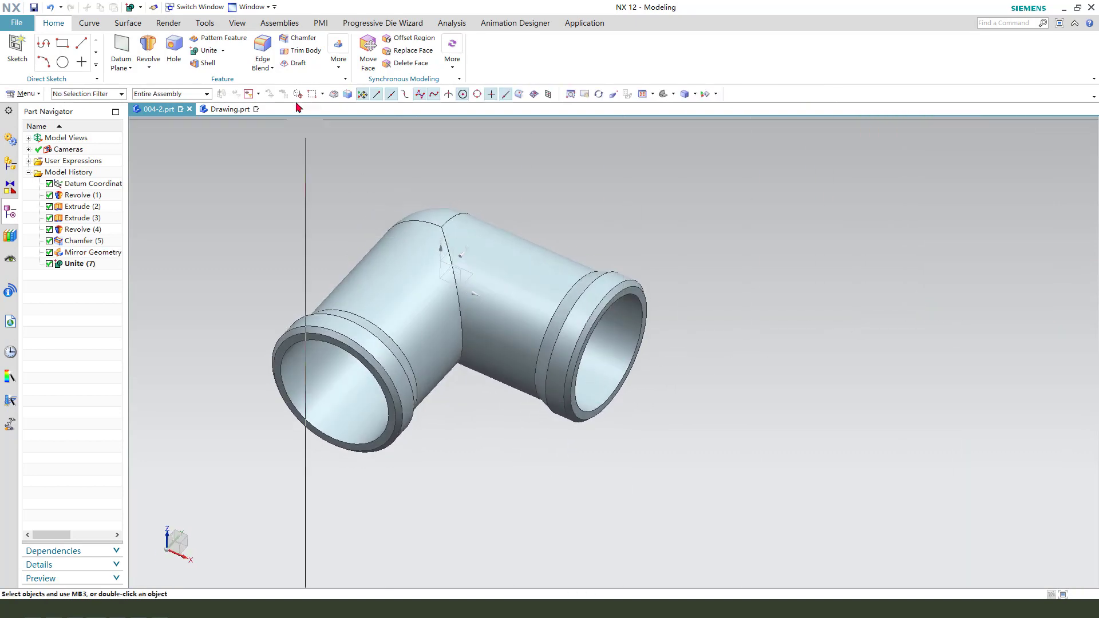
- Edge-blend the seam between the two pipes, correcting the radius to 3 mm
click(264, 53)
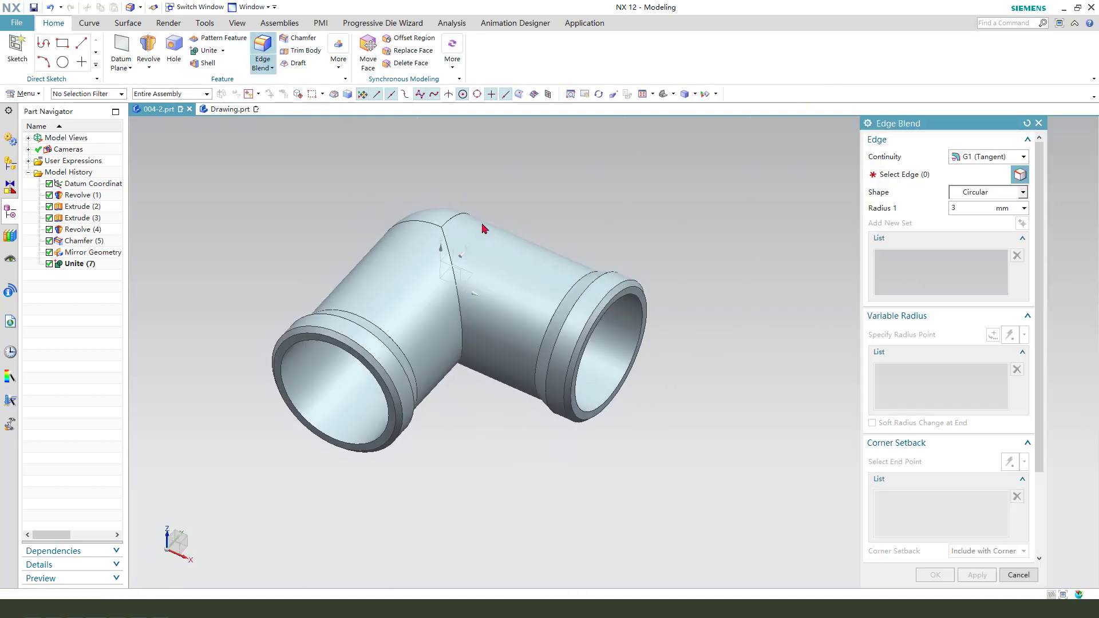
click(456, 324)
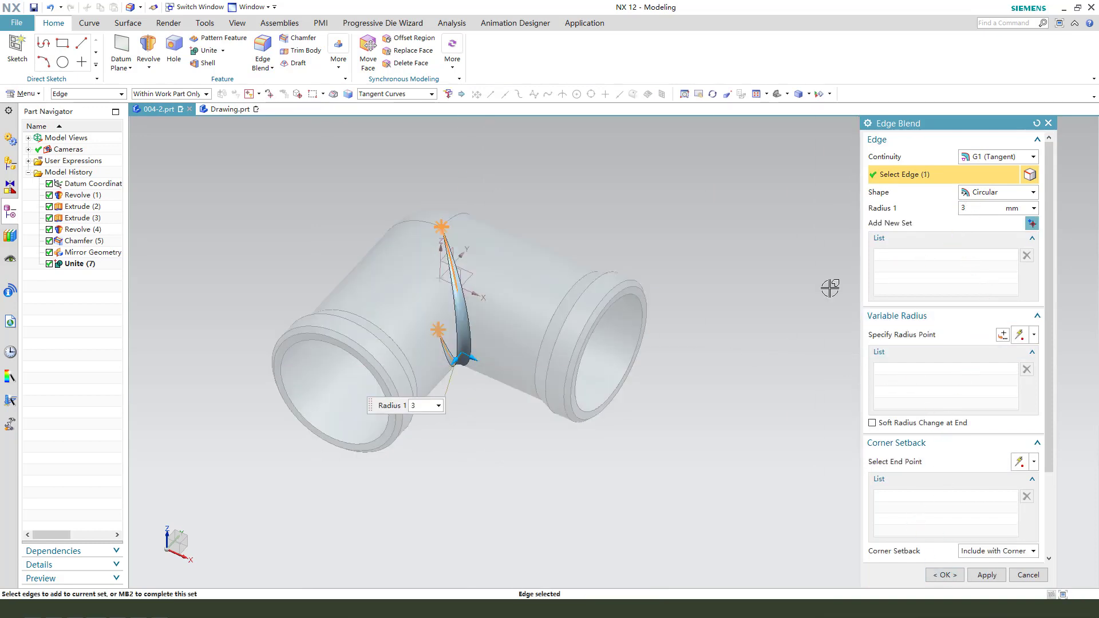
text(3)
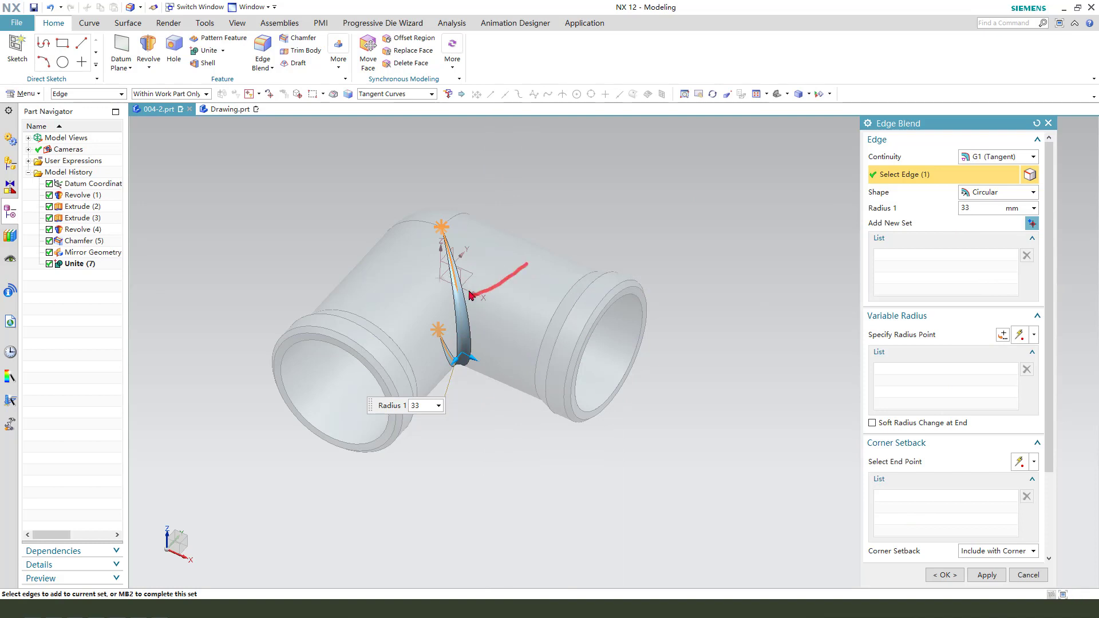
click(947, 575)
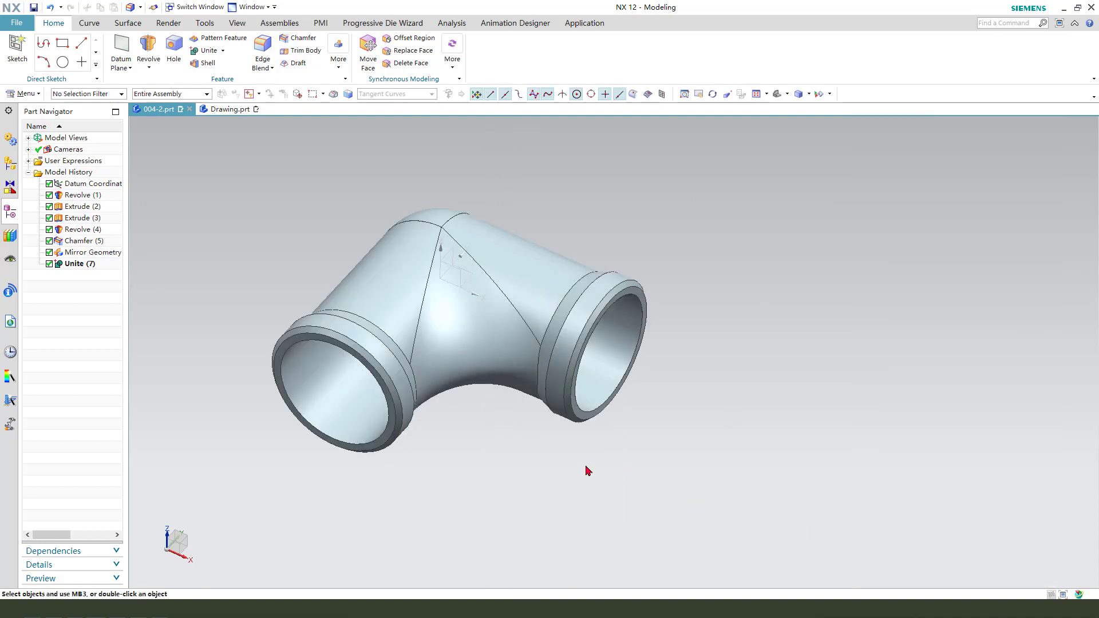
click(73, 277)
double_click(73, 277)
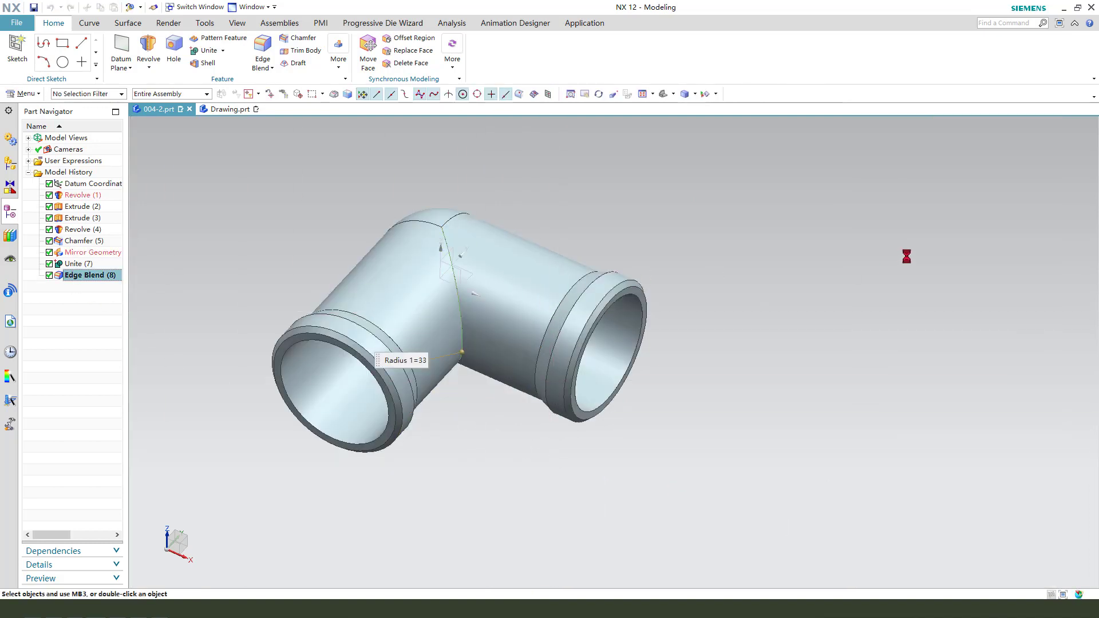
key(Return)
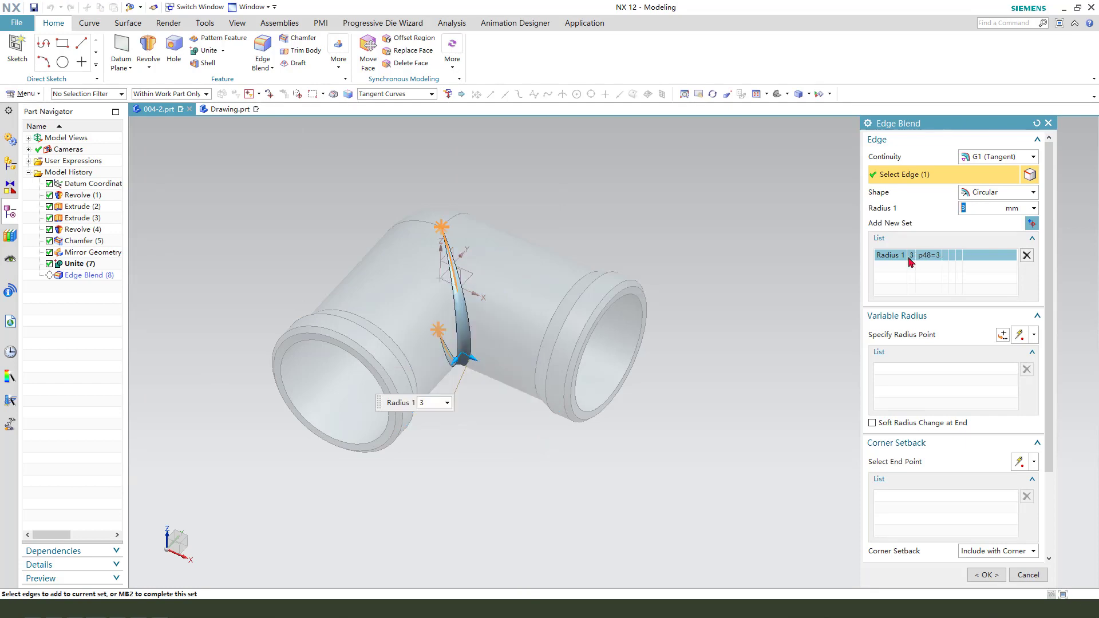
middle_click(765, 318)
middle_drag(766, 319, 686, 392)
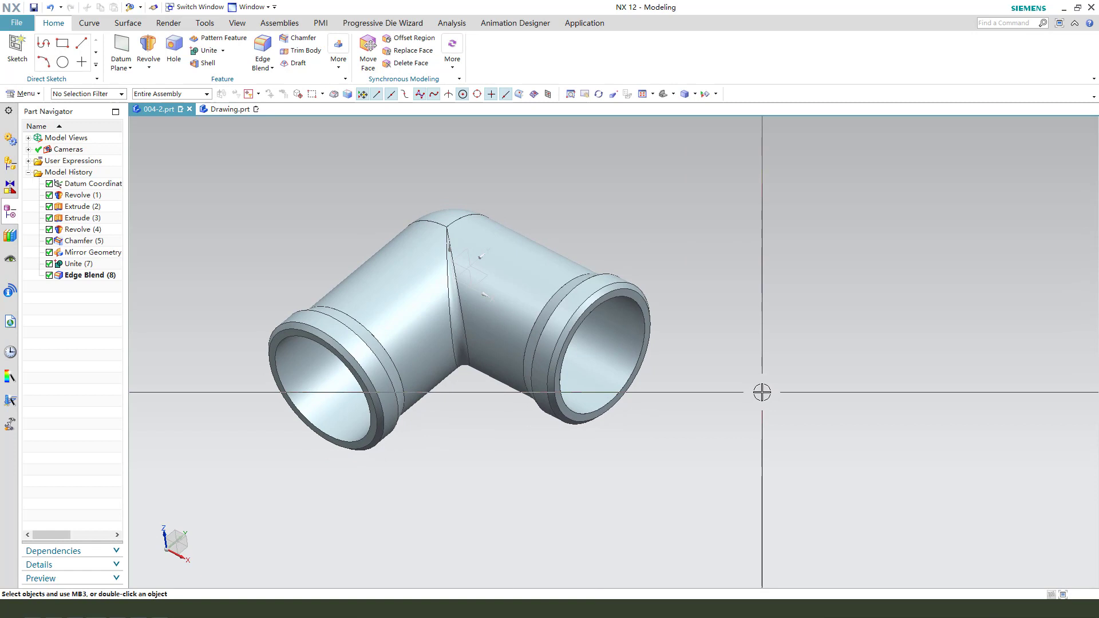
- Recolour the whole elbow solid yellow through Edit Object Display (Ctrl+J)
key(ctrl+j)
click(682, 307)
middle_click(954, 226)
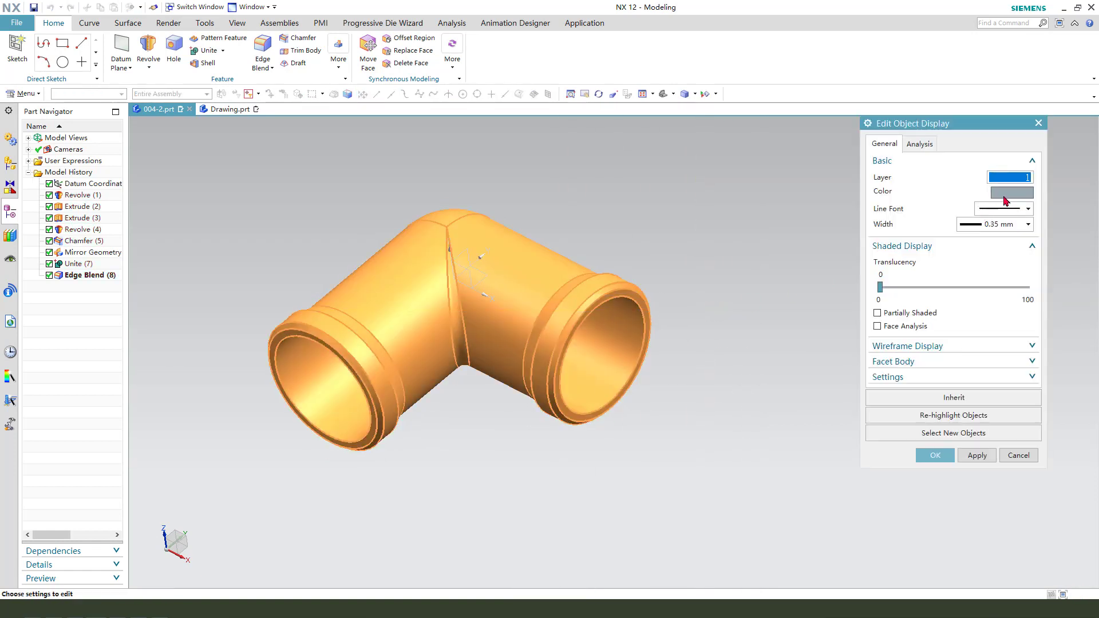
click(1006, 194)
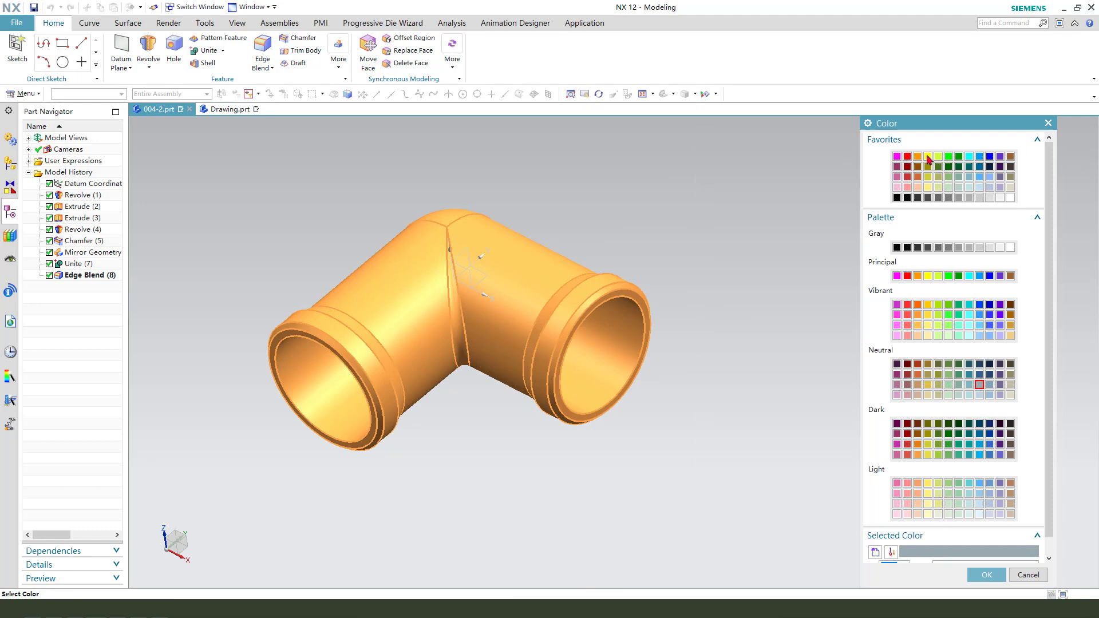
click(987, 575)
middle_click(726, 466)
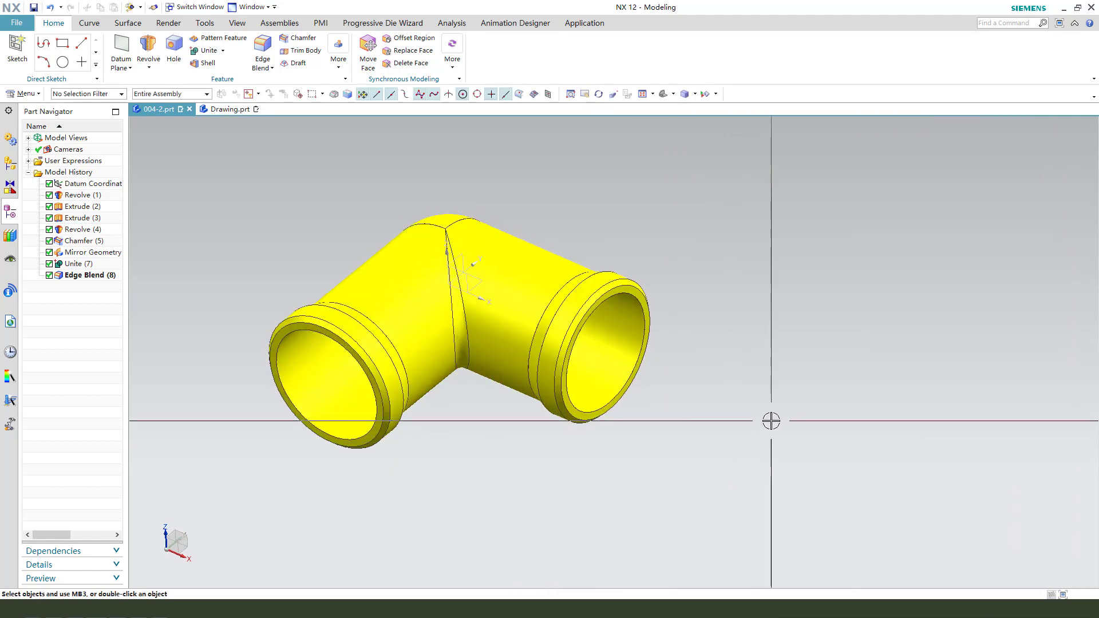
key(ctrl+j)
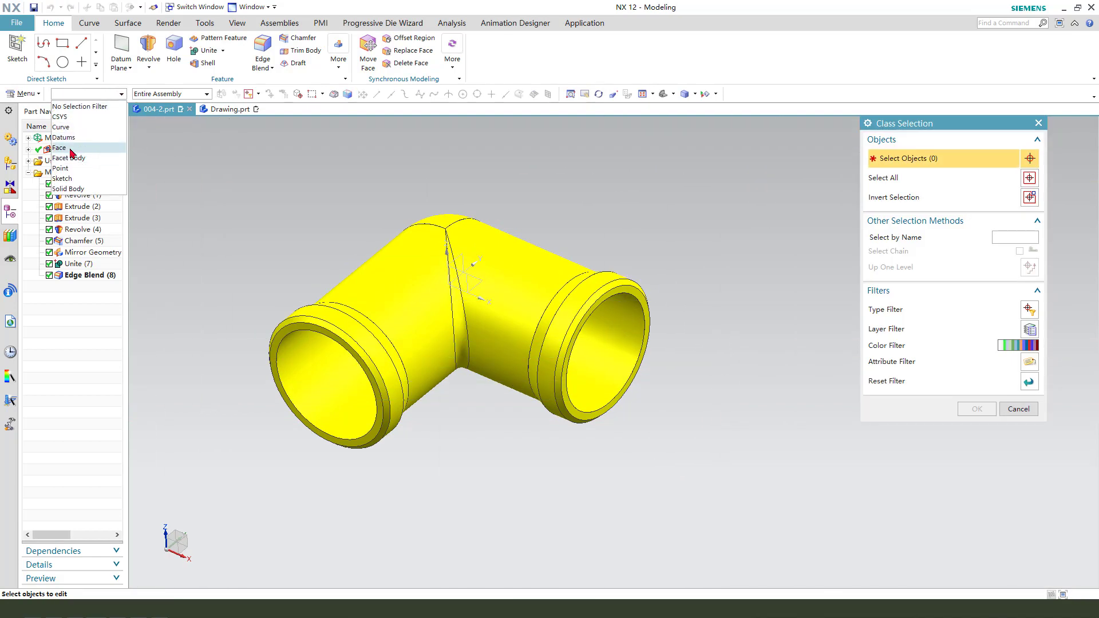
- With the Face filter, colour both ends' groove ring faces and the blended seam face red
click(71, 150)
scroll(372, 326, up, 2)
click(316, 326)
click(316, 326)
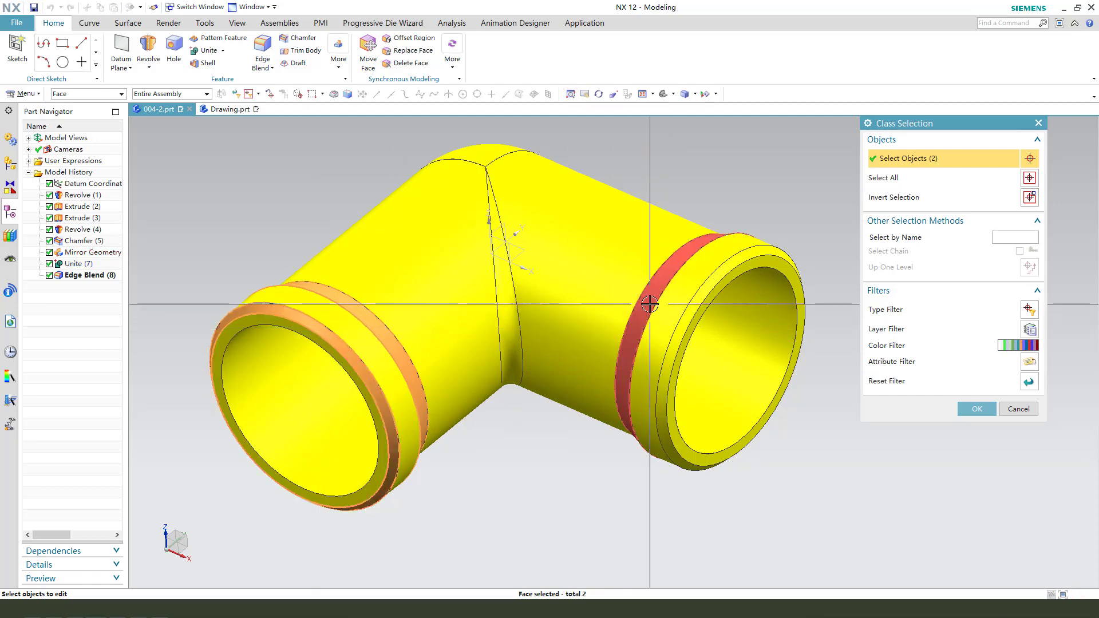
click(687, 308)
click(687, 309)
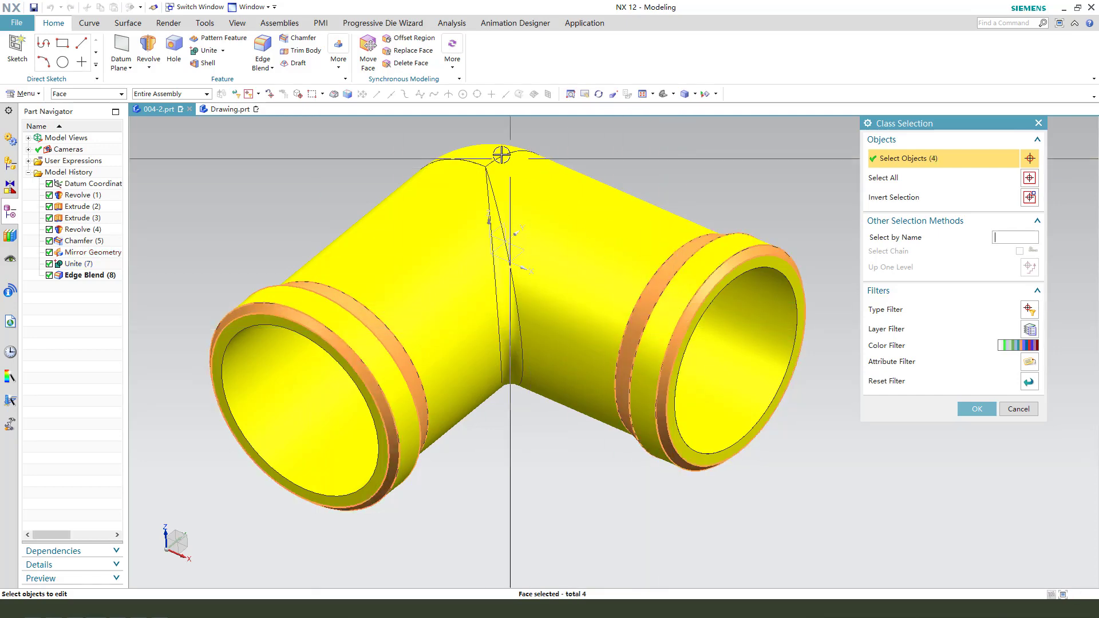
click(509, 297)
click(977, 409)
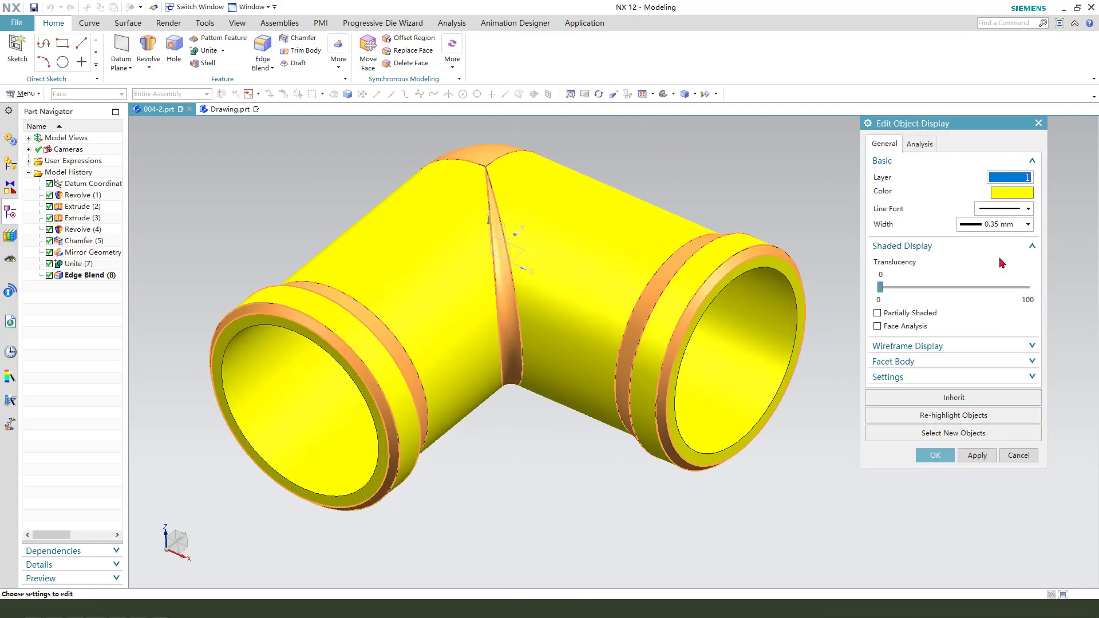
click(1006, 197)
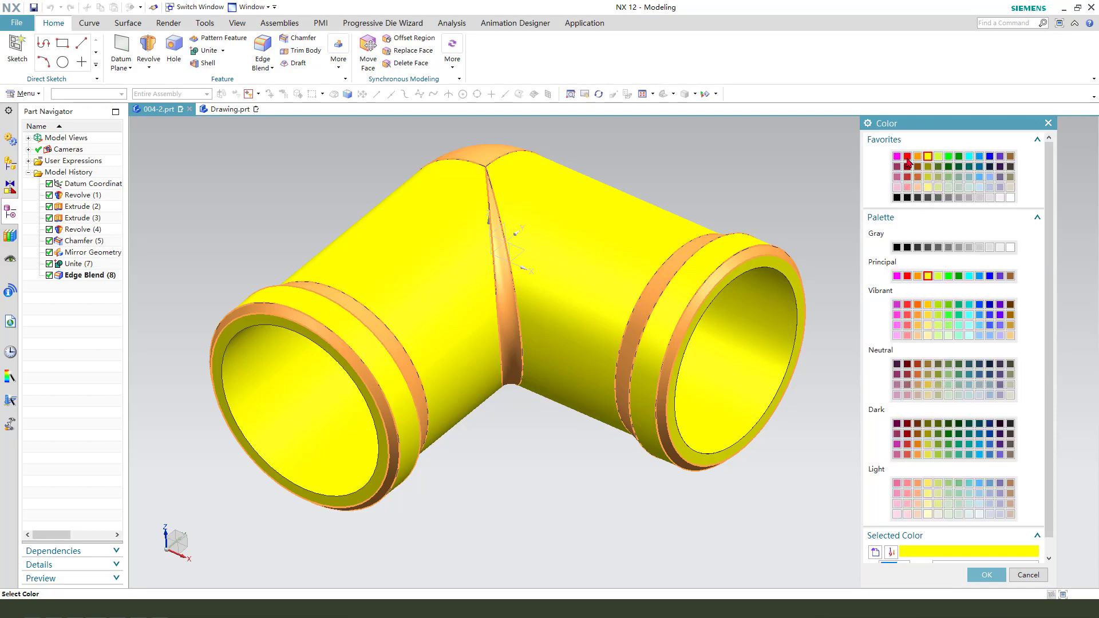
click(988, 576)
click(1001, 451)
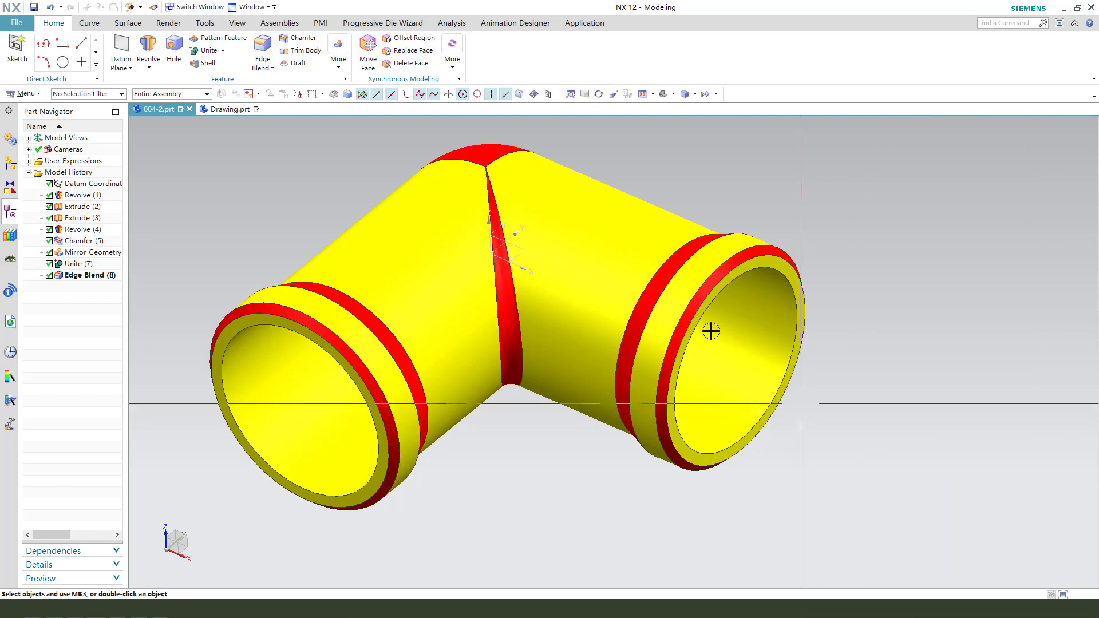
- Zoom out and rotate to show the full coloured elbow, then bring up the View ribbon
scroll(572, 422, down, 3)
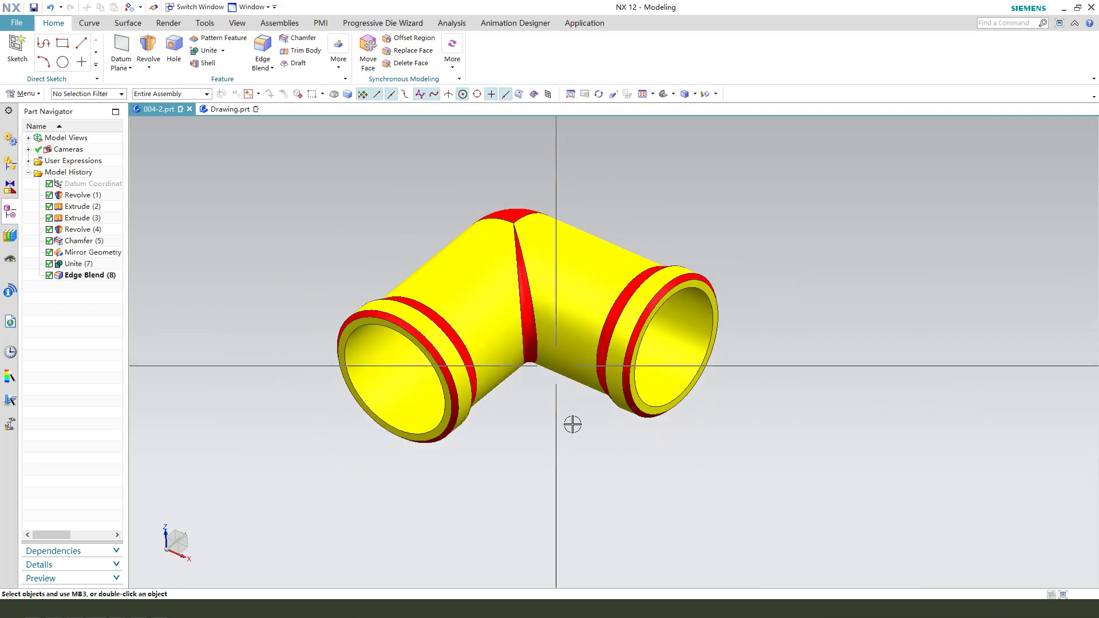
middle_drag(572, 422, 655, 503)
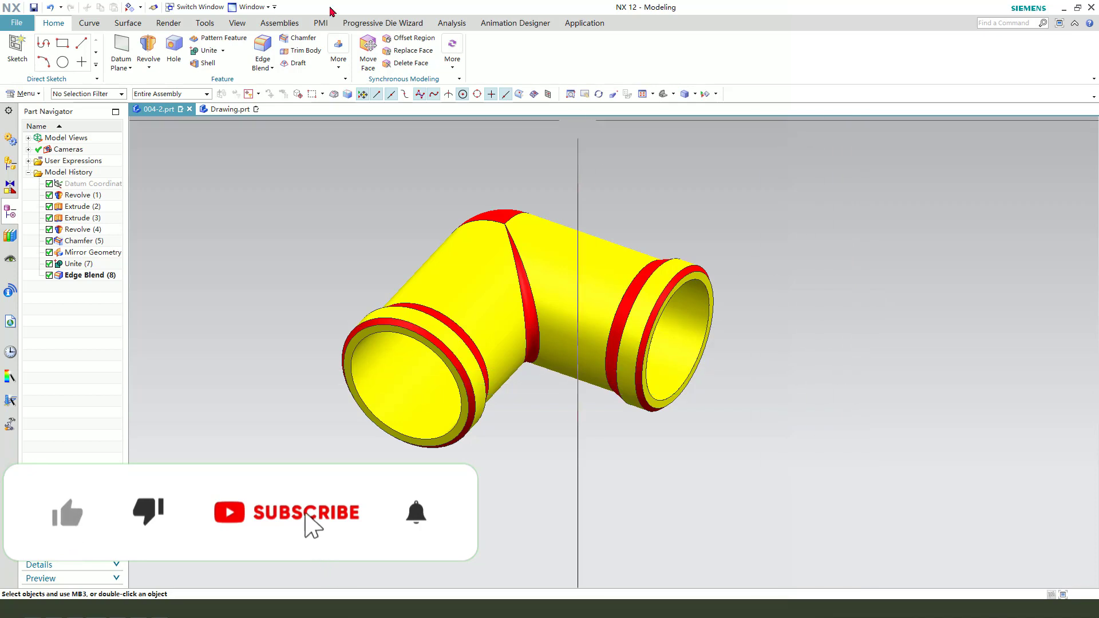
click(237, 23)
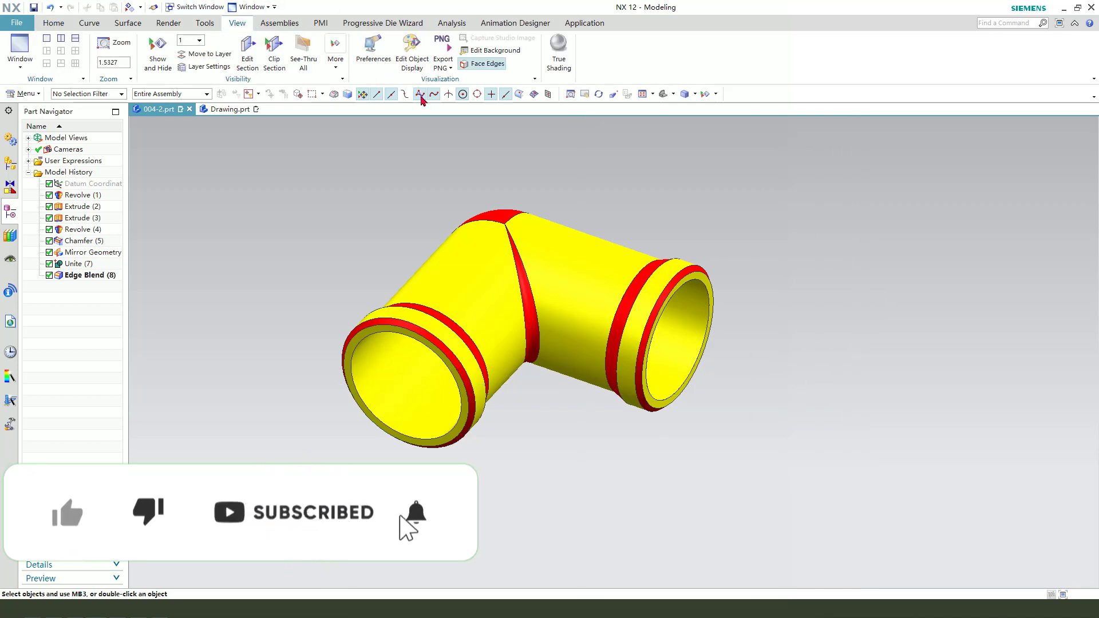
click(280, 64)
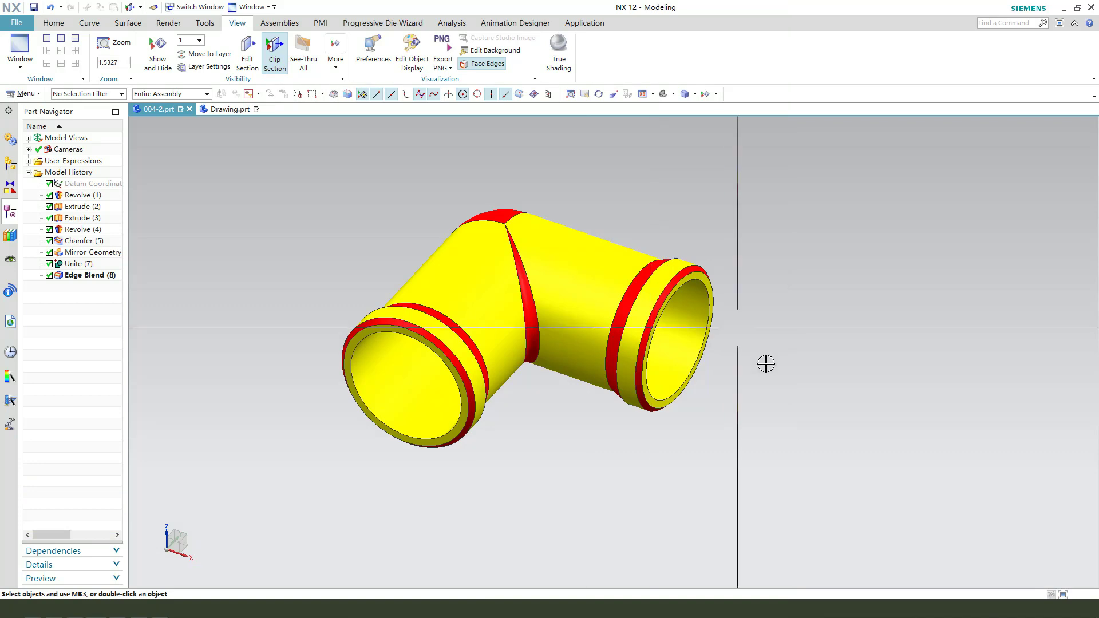
click(248, 60)
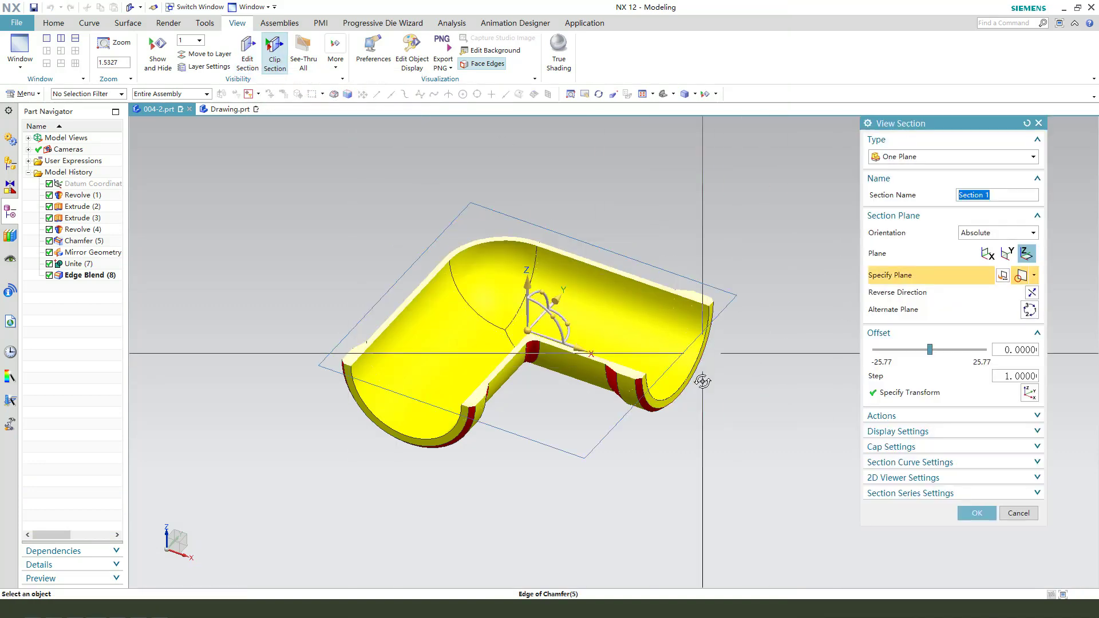
mouse_move(702, 381)
middle_down()
mouse_move(712, 434)
mouse_move(763, 407)
mouse_move(711, 346)
mouse_move(697, 363)
mouse_move(707, 369)
middle_up()
click(1018, 513)
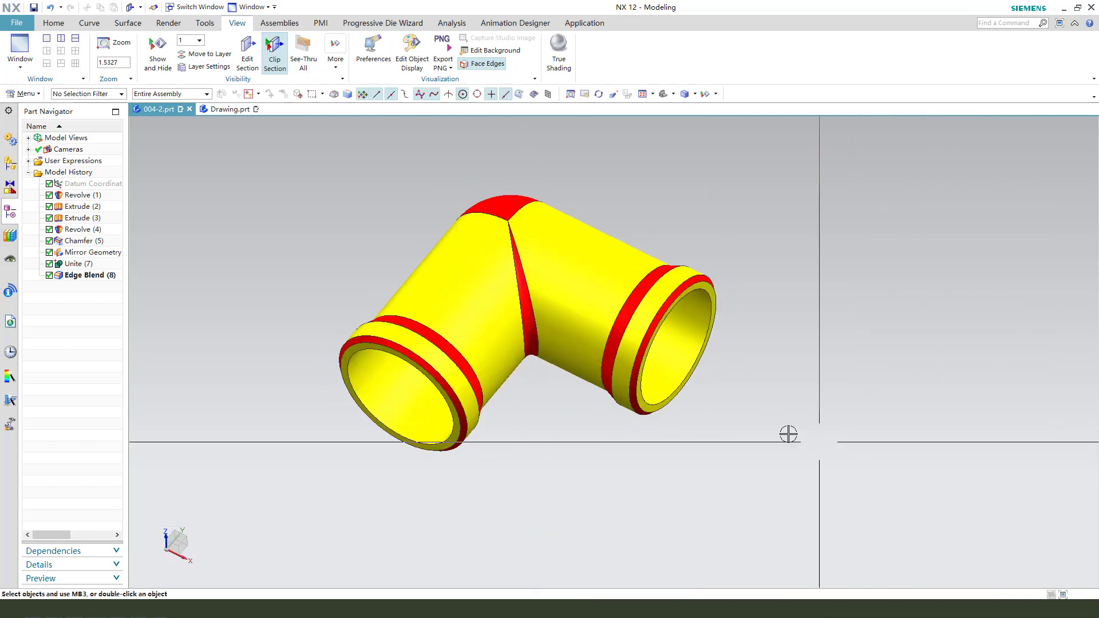